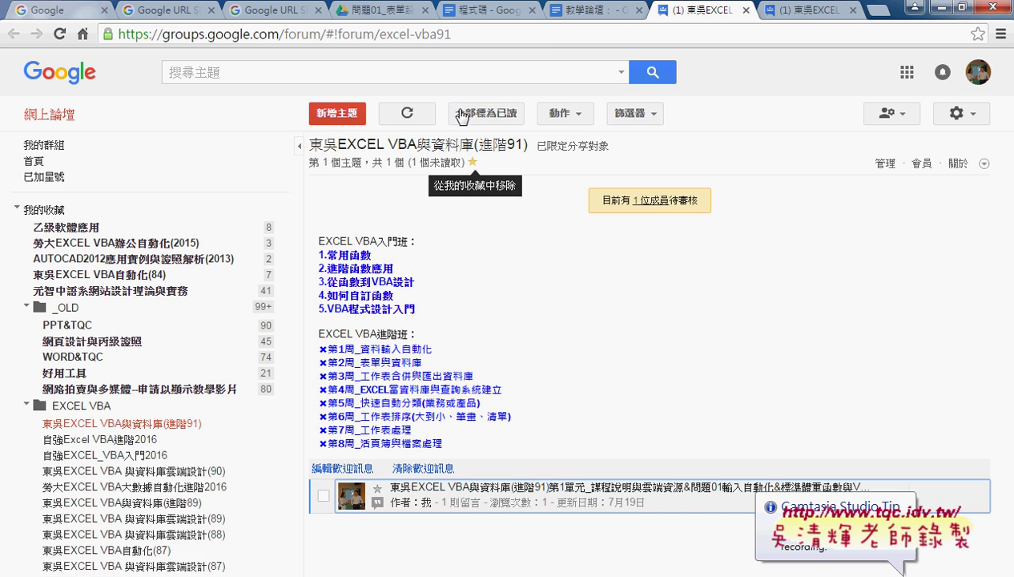
pyautogui.click(385, 12)
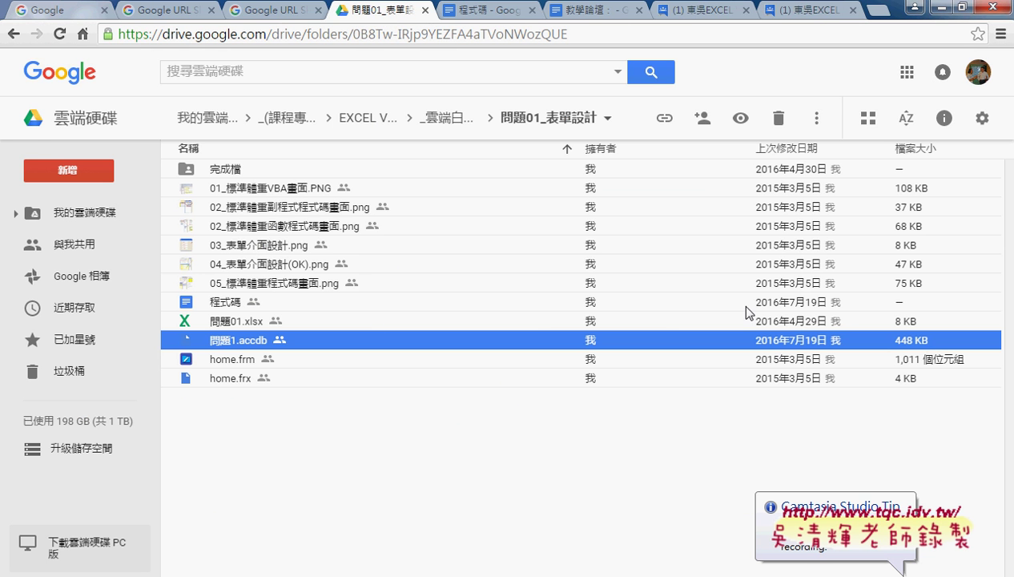
pyautogui.click(961, 6)
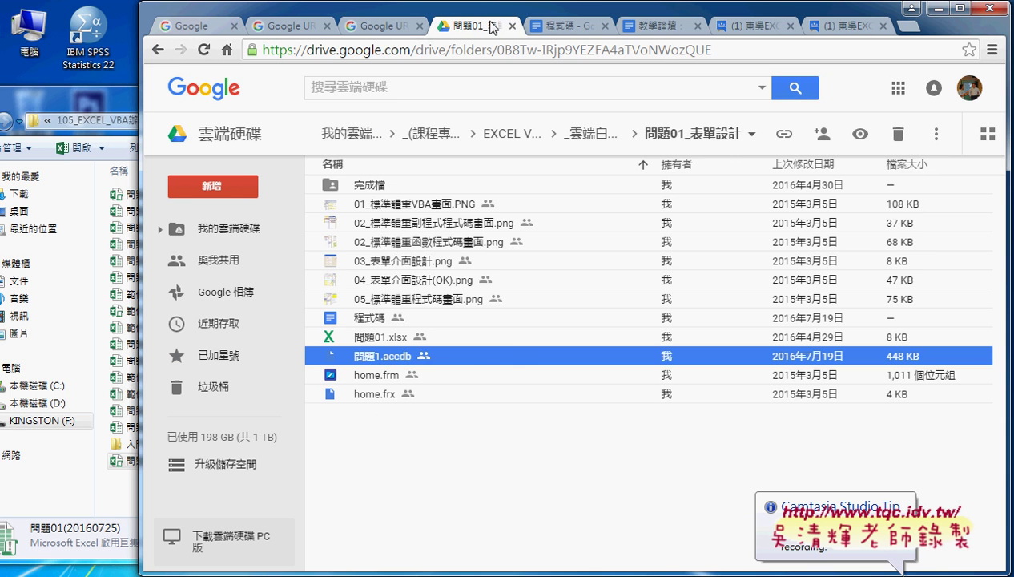
pyautogui.moveTo(513, 8); pyautogui.dragTo(612, 12)
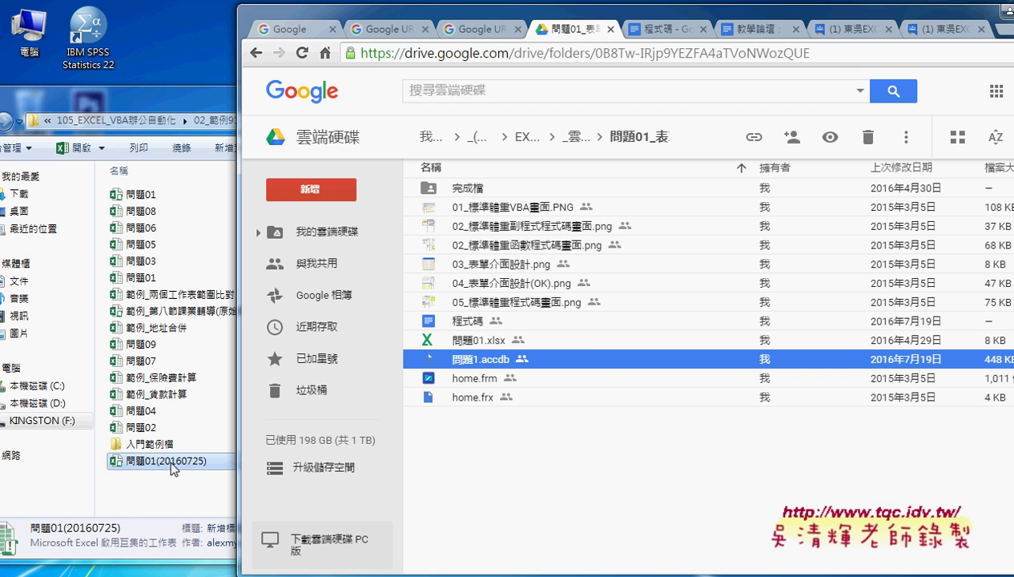
pyautogui.click(171, 463)
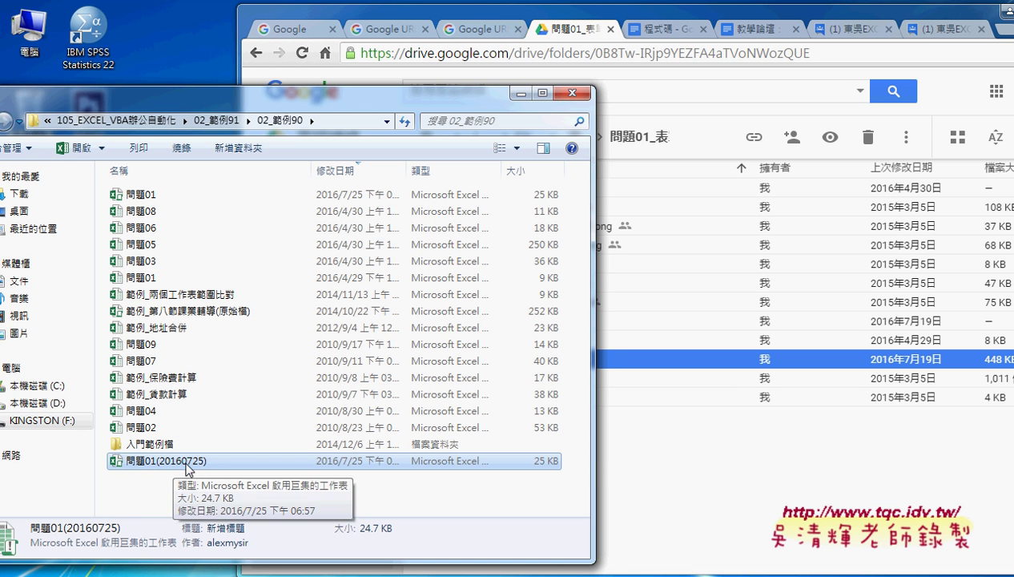
pyautogui.moveTo(173, 463); pyautogui.dragTo(660, 466)
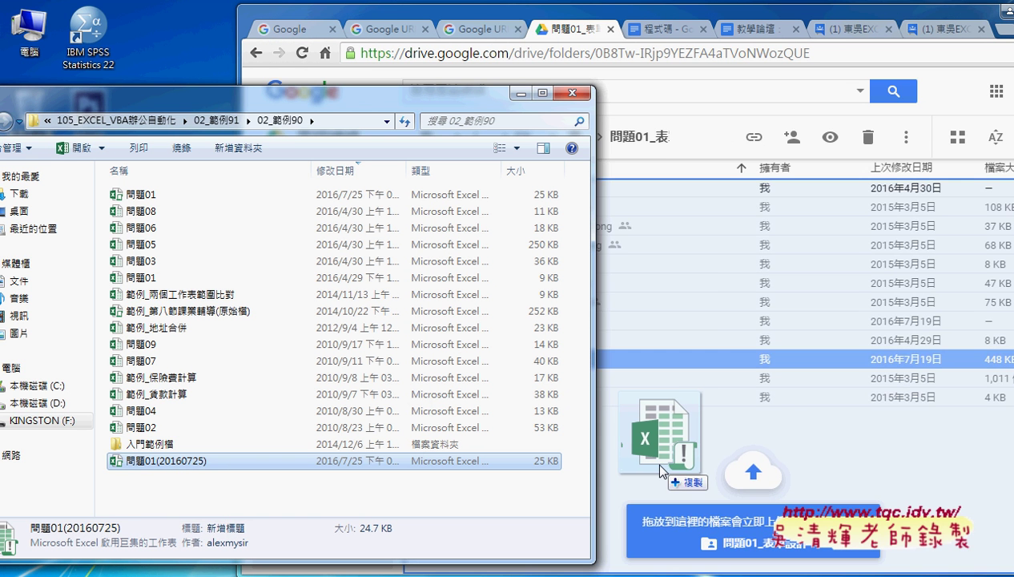
pyautogui.press('Escape')
# - Maximize the browser and open Google Drive's Settings dialog from the gear menu
pyautogui.doubleClick(959, 16)
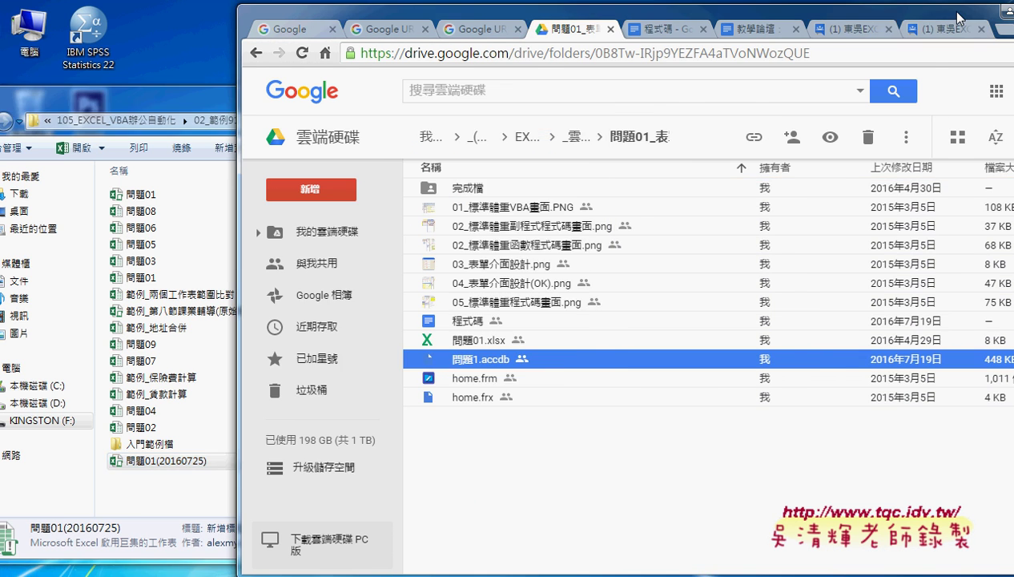
pyautogui.click(981, 117)
pyautogui.click(950, 157)
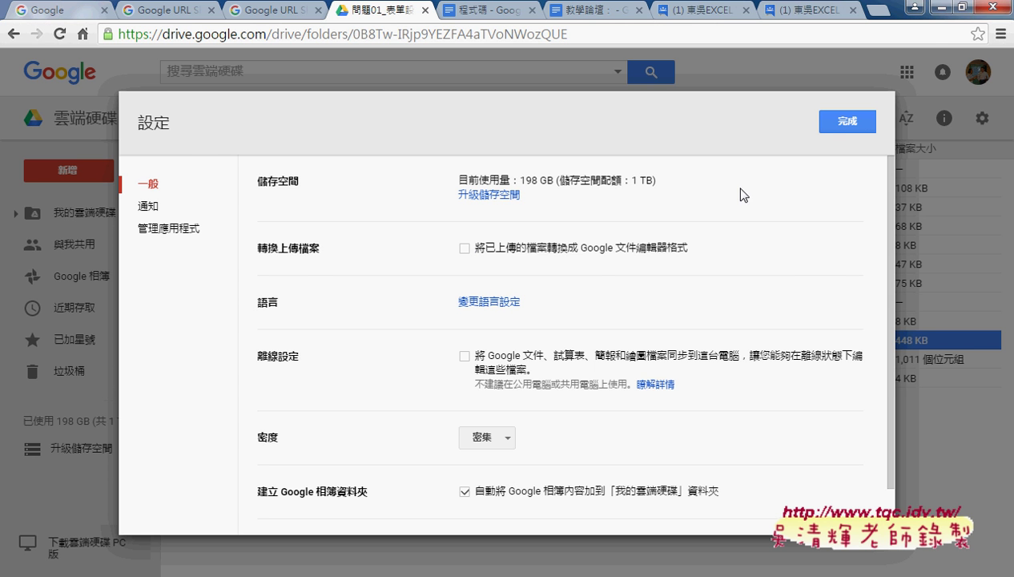
pyautogui.click(848, 121)
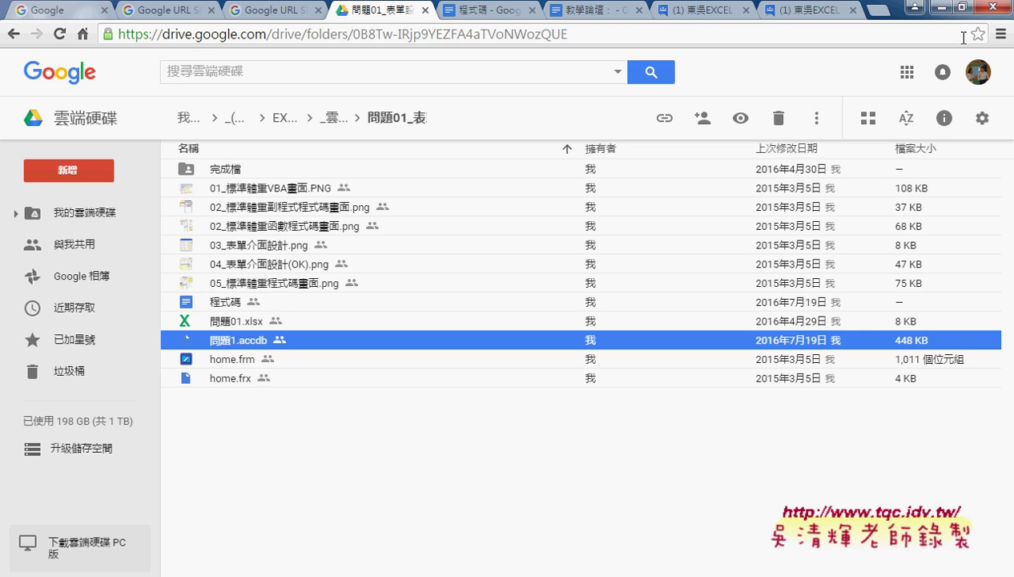
pyautogui.click(959, 7)
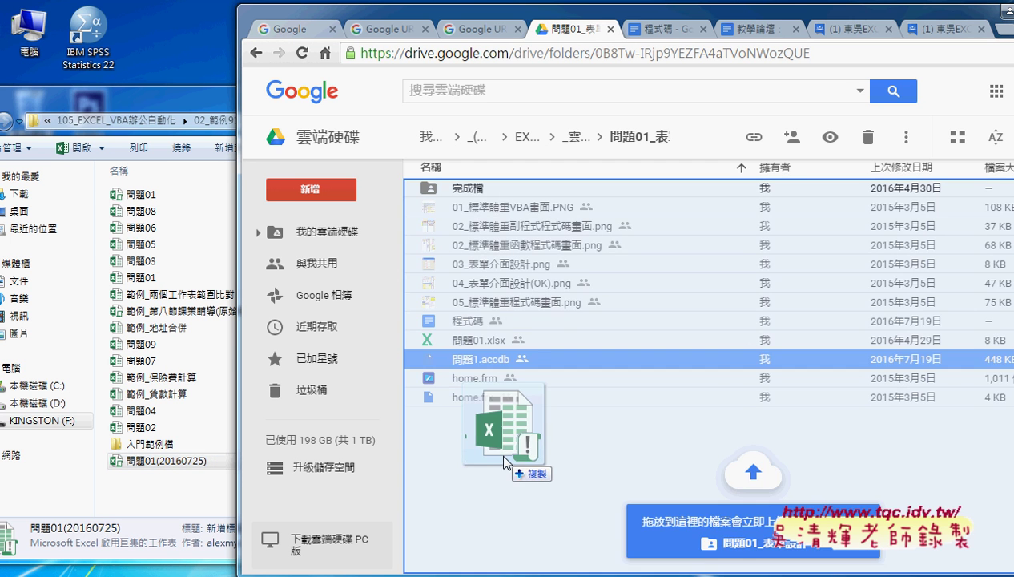
pyautogui.moveTo(160, 471); pyautogui.dragTo(501, 425)
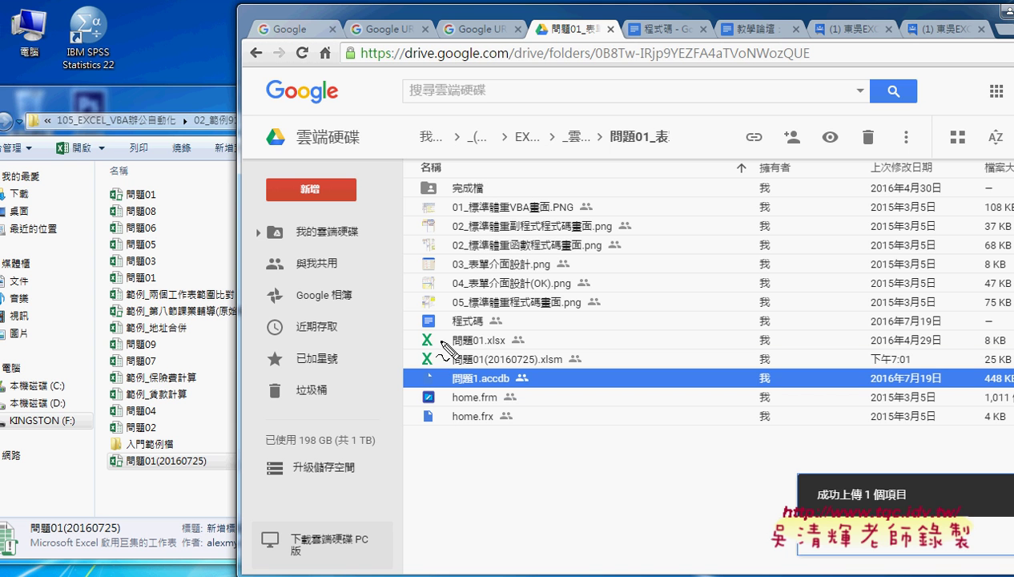
pyautogui.moveTo(439, 353); pyautogui.dragTo(430, 371)
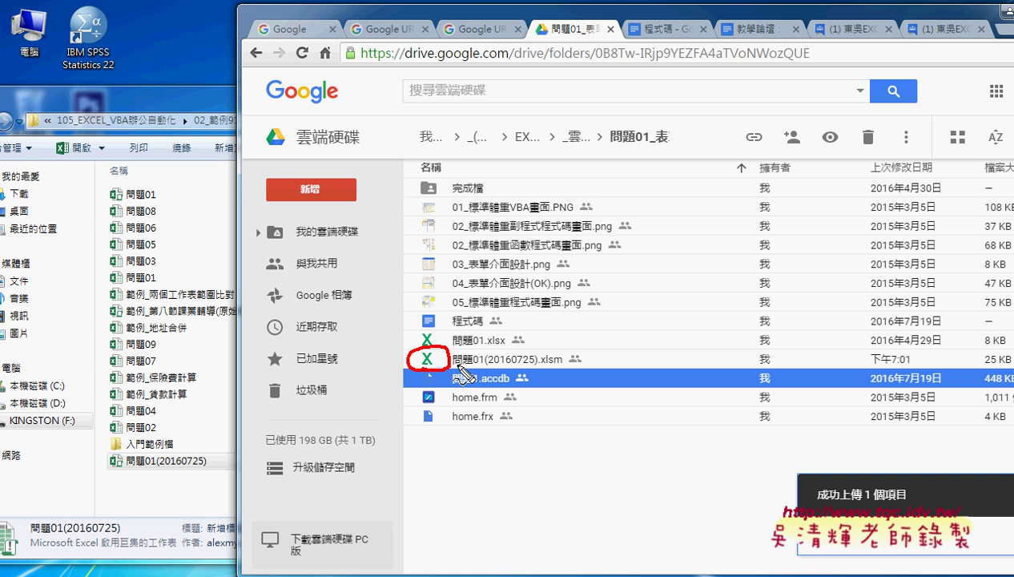
pyautogui.press('Escape')
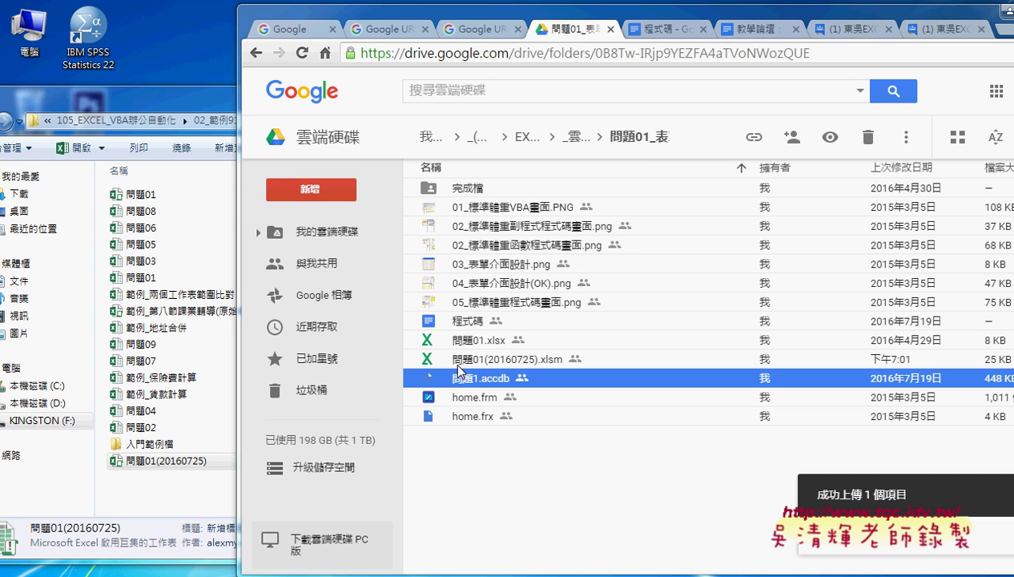
pyautogui.click(493, 360)
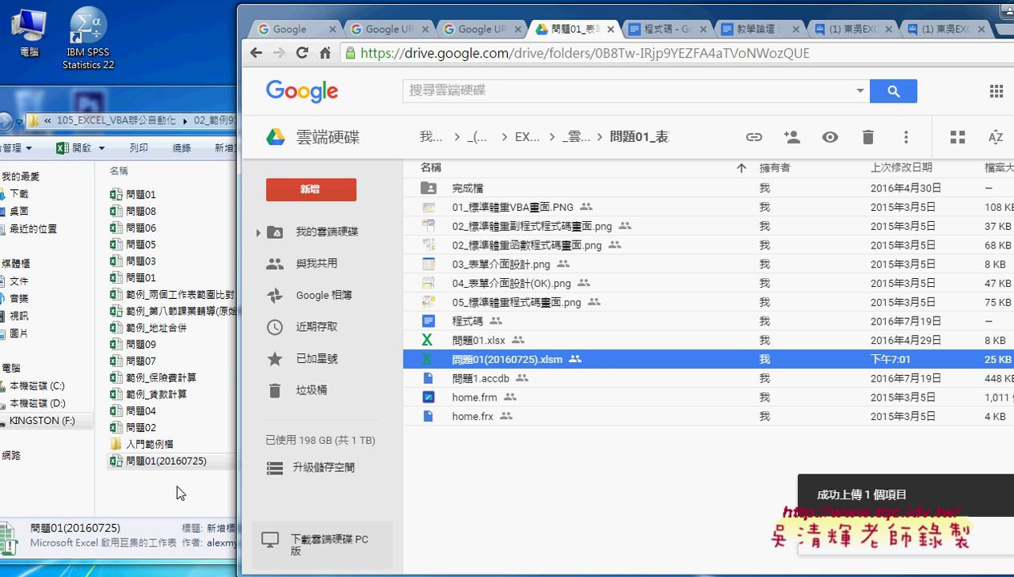
pyautogui.doubleClick(164, 461)
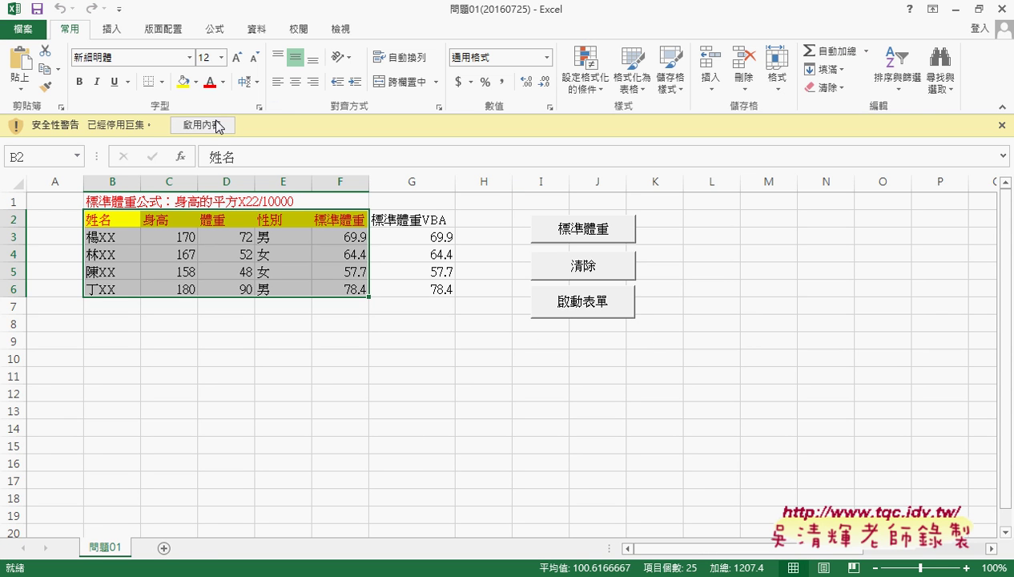
pyautogui.click(216, 126)
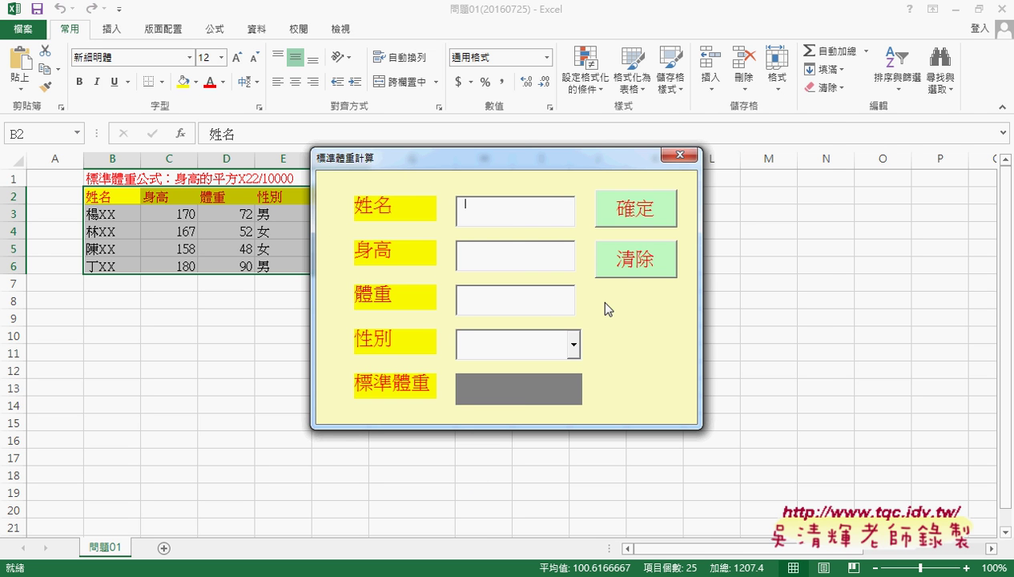
pyautogui.moveTo(491, 160); pyautogui.dragTo(608, 108)
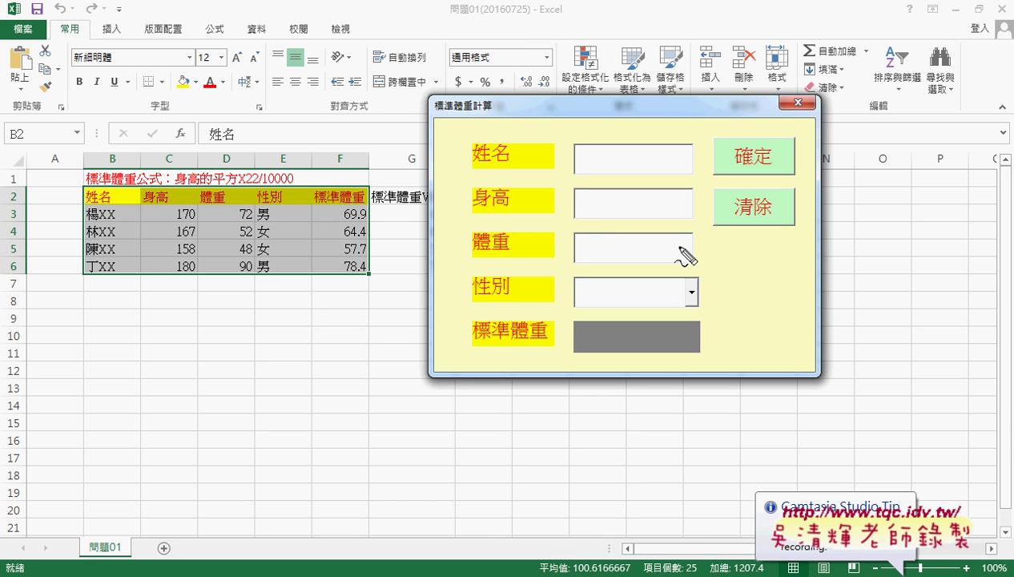
# - Draw two red annotation boxes beside the 標準體重計算 form
pyautogui.moveTo(714, 268)
pyautogui.mouseDown()
pyautogui.moveTo(785, 239)
pyautogui.moveTo(719, 268)
pyautogui.mouseUp()
pyautogui.moveTo(861, 264); pyautogui.dragTo(811, 269)
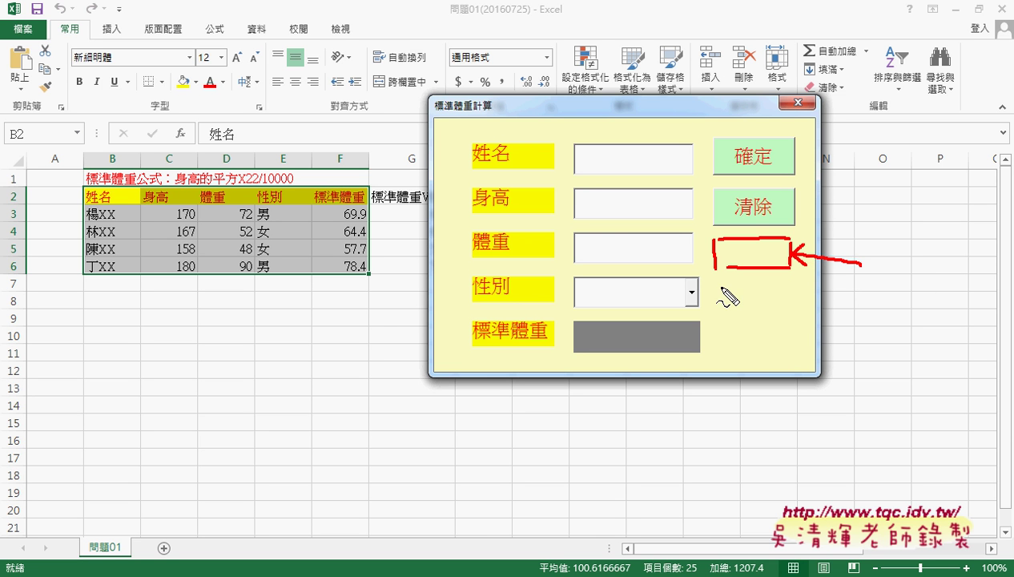
pyautogui.moveTo(714, 280)
pyautogui.mouseDown()
pyautogui.moveTo(716, 304)
pyautogui.moveTo(799, 306)
pyautogui.mouseUp()
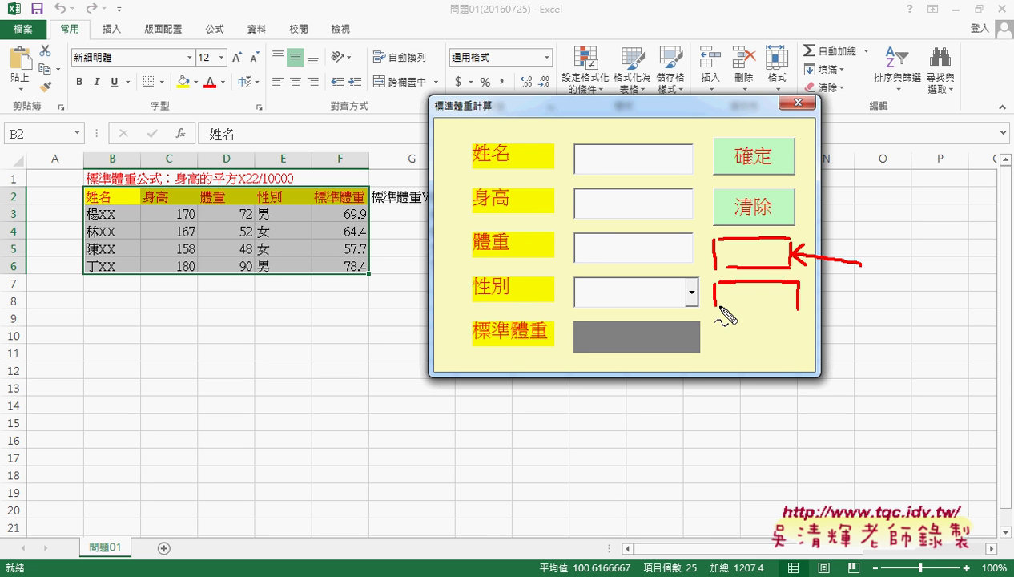
pyautogui.moveTo(715, 307); pyautogui.dragTo(800, 307)
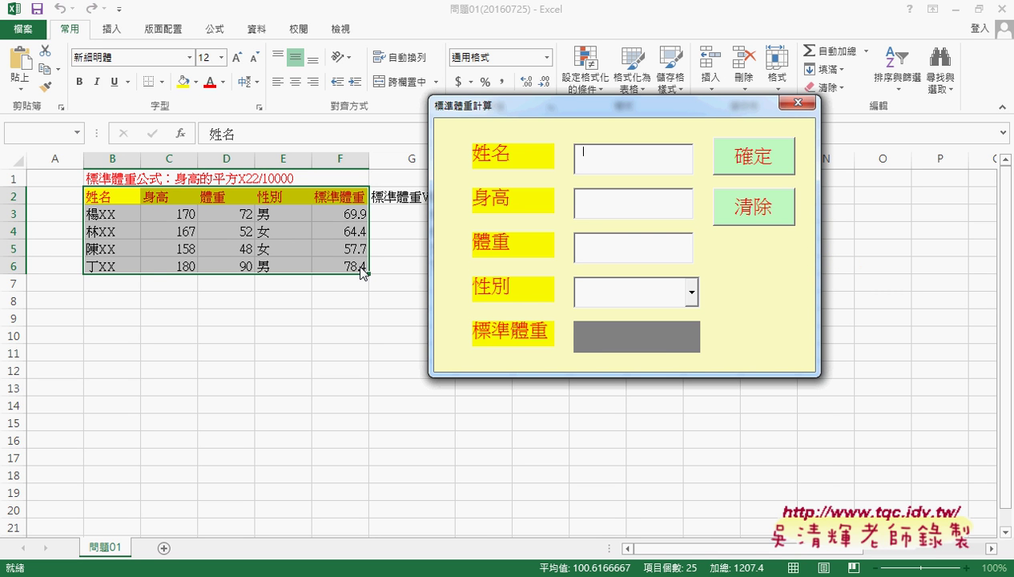
# - Close the 標準體重計算 form and copy the weight table B2:F6 on sheet 問題01
pyautogui.click(796, 103)
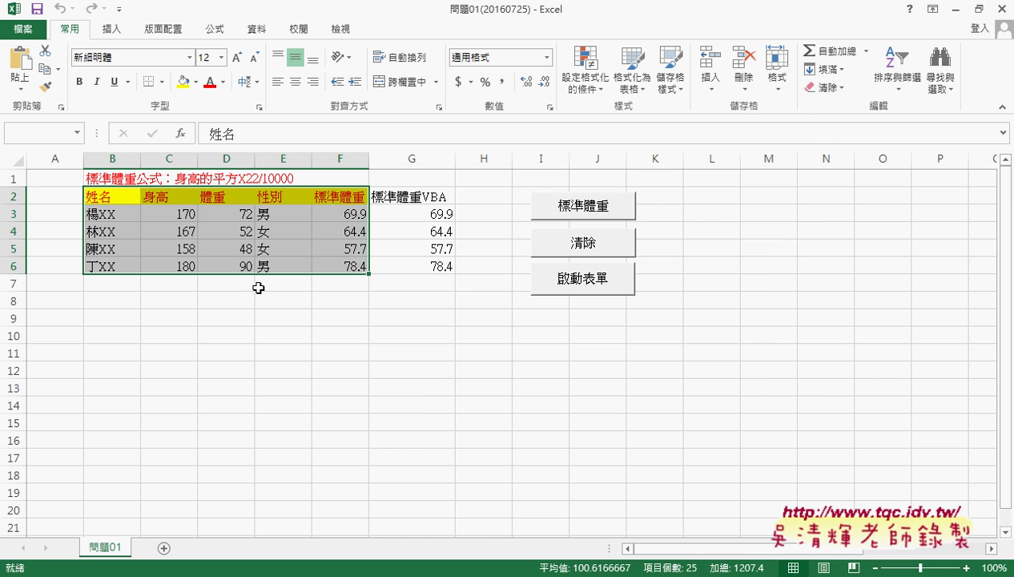
pyautogui.click(182, 230)
pyautogui.moveTo(120, 196); pyautogui.dragTo(344, 262)
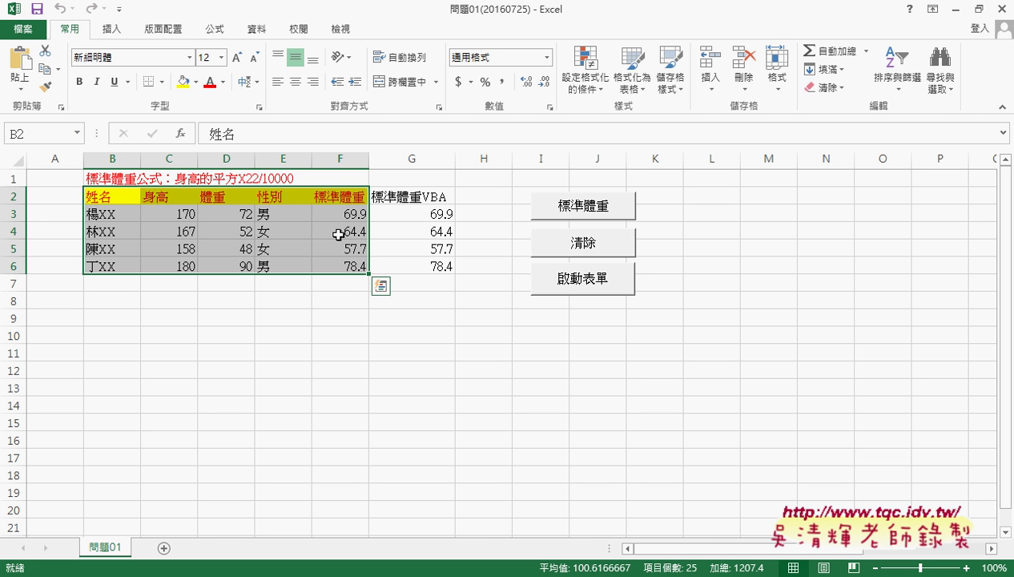
pyautogui.moveTo(110, 196); pyautogui.dragTo(318, 259)
pyautogui.hotkey('ctrl', 'c')
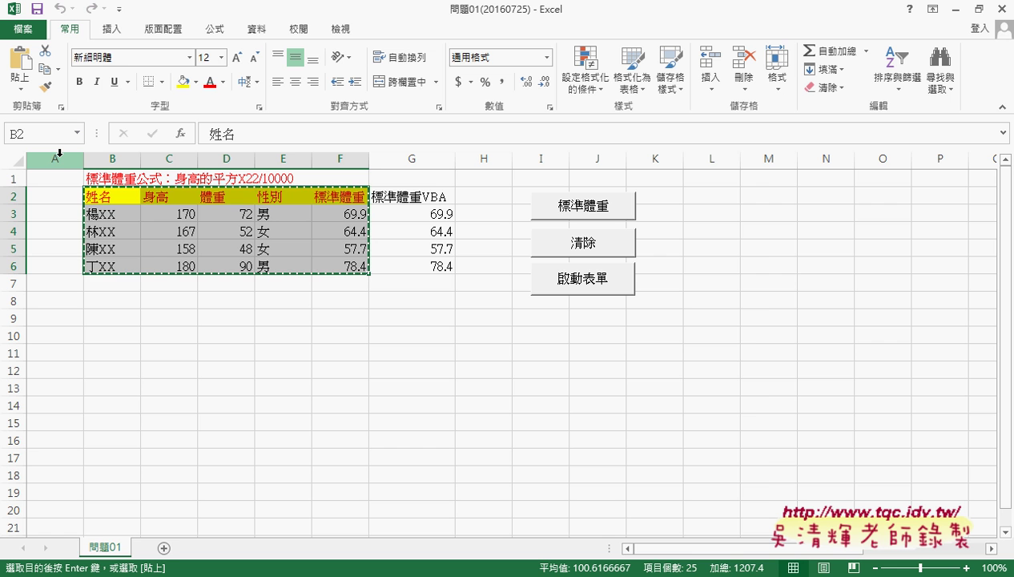
# - Add a new worksheet and rename it 資料庫
pyautogui.click(164, 548)
pyautogui.doubleClick(167, 548)
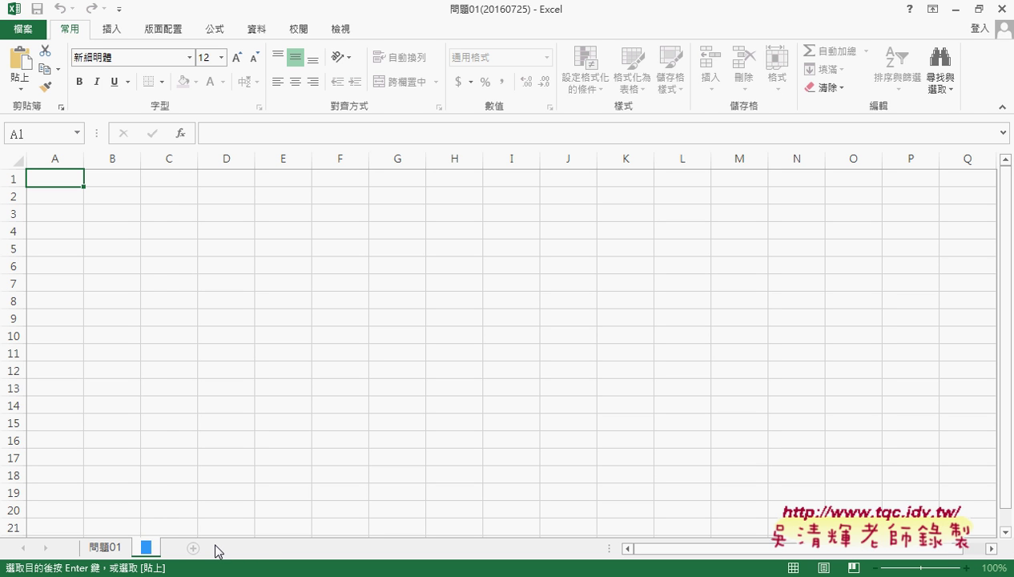
pyautogui.write('資ㄌ料')
pyautogui.write('ㄌ路')
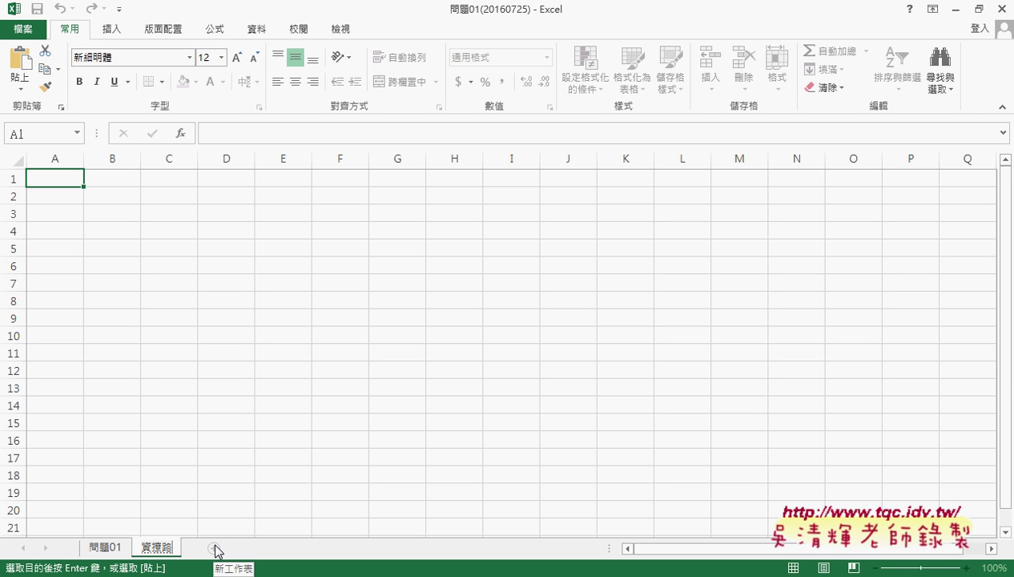
pyautogui.press('Down')
pyautogui.press('Return')
pyautogui.press('BackSpace')
pyautogui.write('庫')
pyautogui.press('Return')
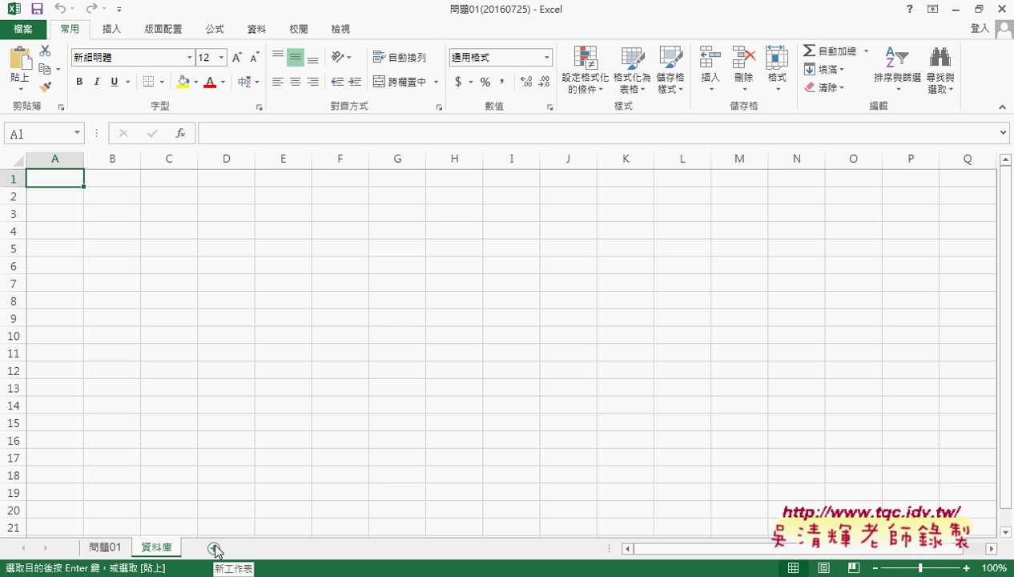
# - Paste the copied table into A1 of the 資料庫 sheet and end copy mode
pyautogui.click(104, 548)
pyautogui.click(155, 547)
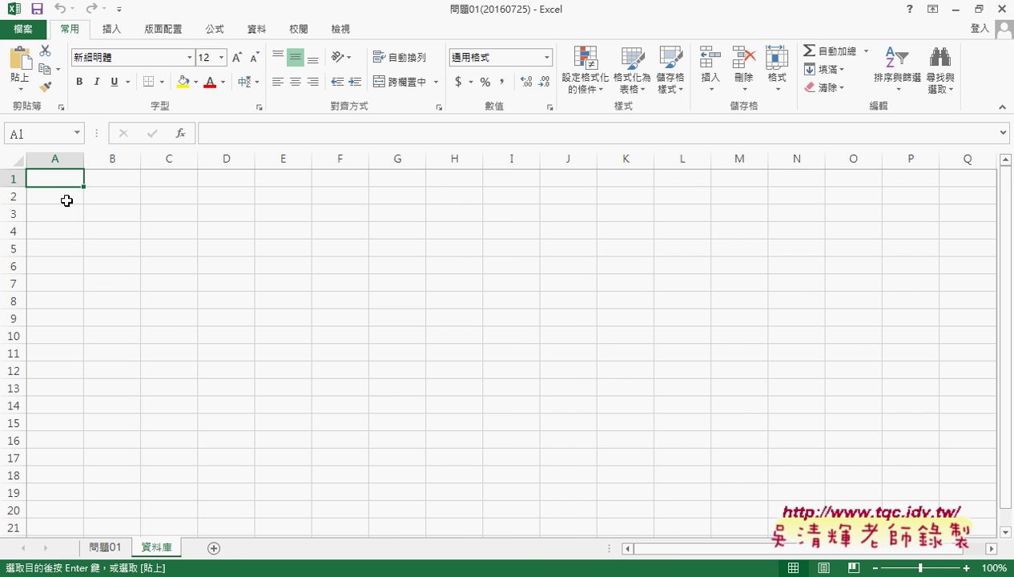
pyautogui.hotkey('ctrl', 'v')
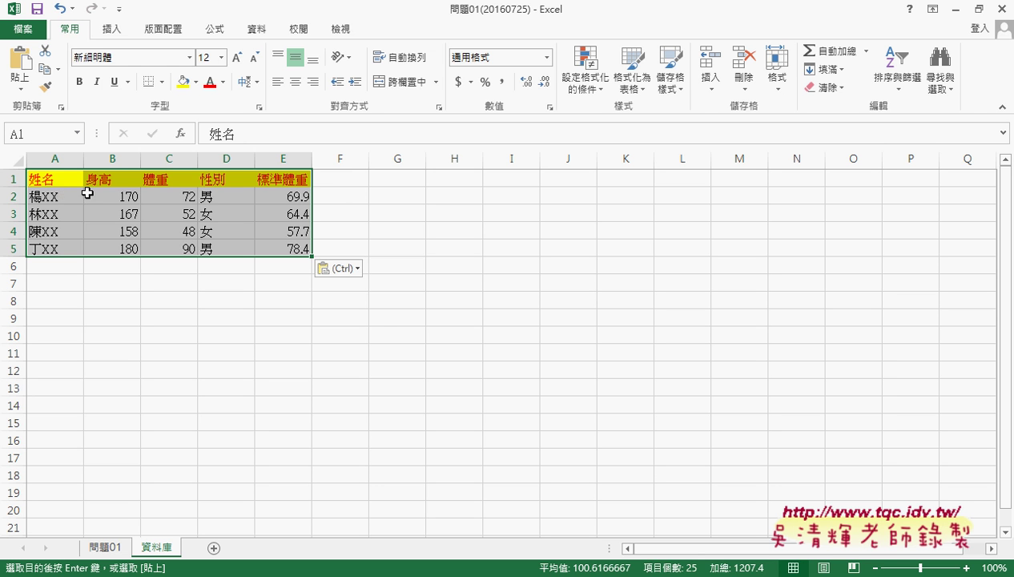
pyautogui.moveTo(58, 179); pyautogui.dragTo(273, 179)
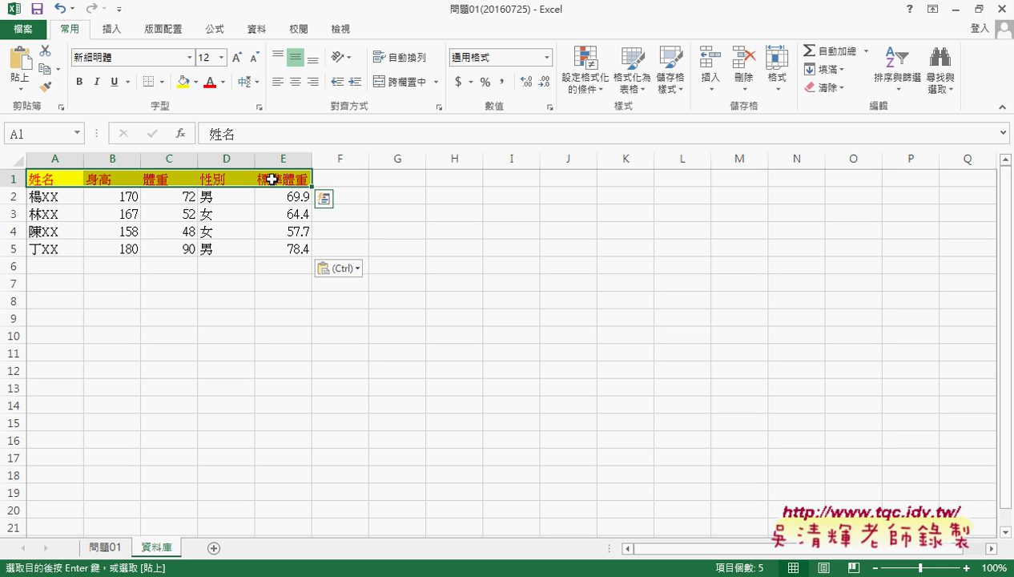
pyautogui.click(37, 9)
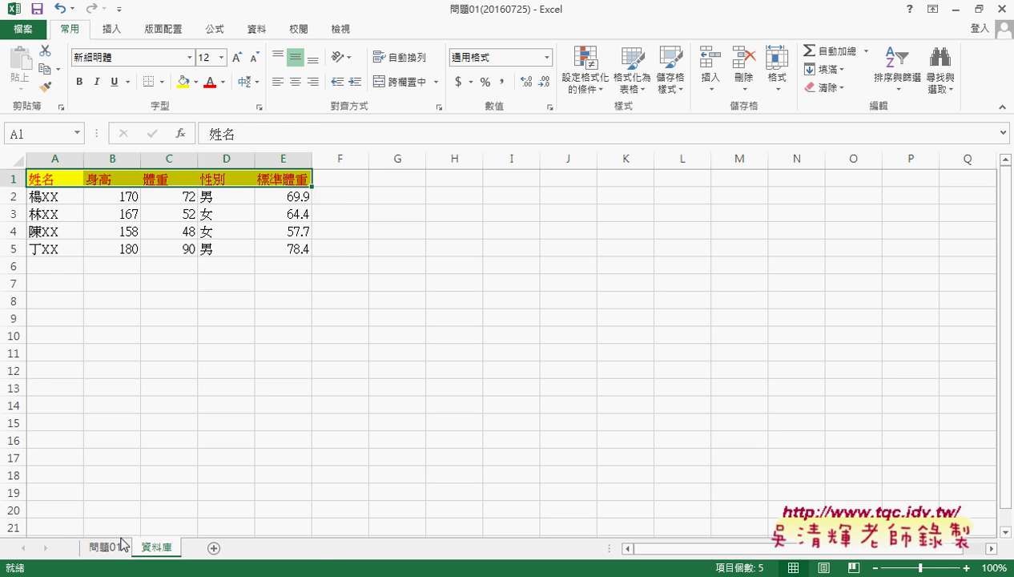
pyautogui.press('super')
# - Launch Access 2013 from All Programs > Microsoft Office 2013
pyautogui.click(83, 525)
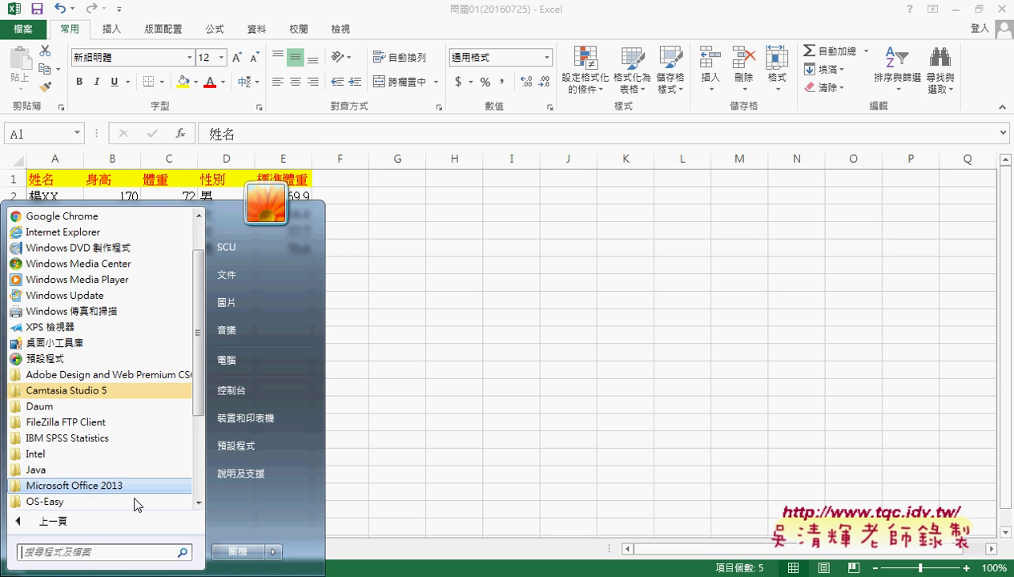
pyautogui.scroll(-3, 203, 432)
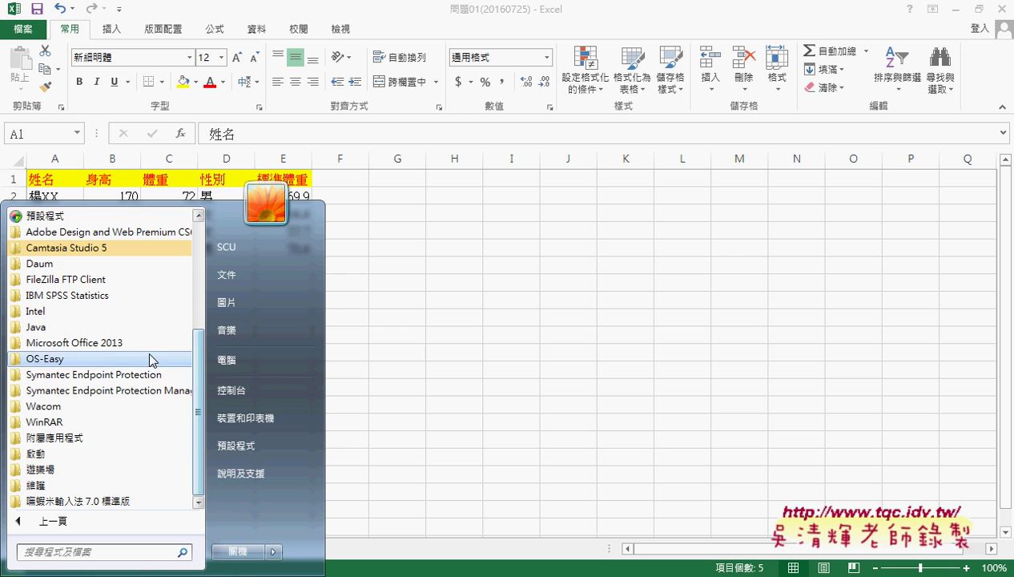
pyautogui.click(62, 343)
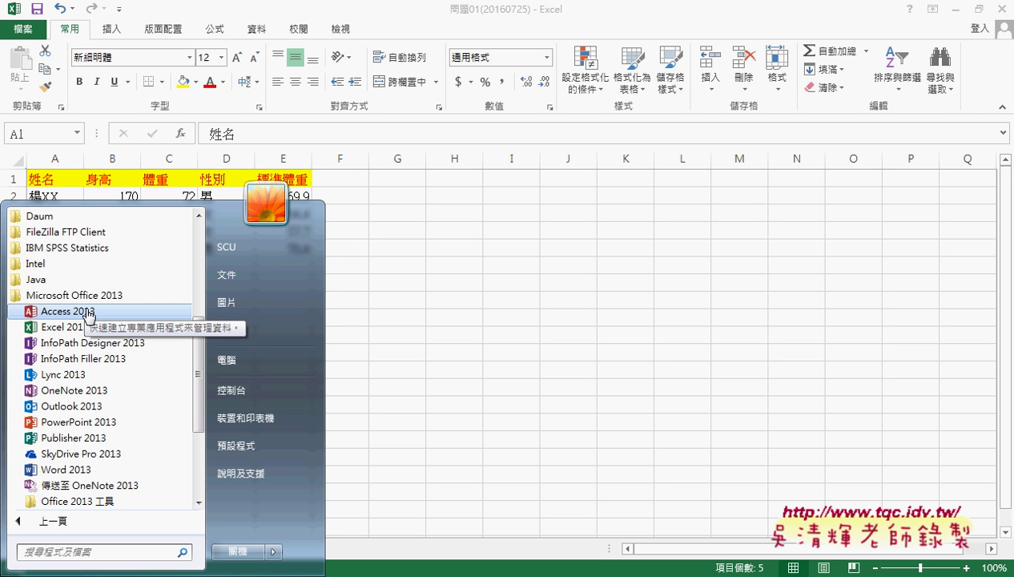
pyautogui.click(122, 311)
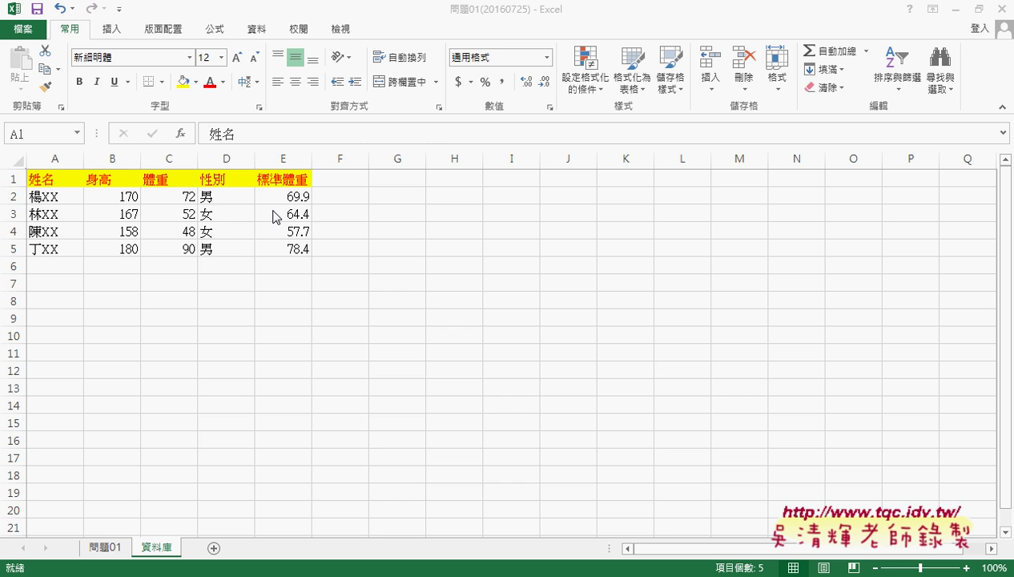
# - Select the 資料庫 header row and cells A1:A4, then bring Access 2013 forward
pyautogui.hotkey('ctrl', 'shift', 'Right')
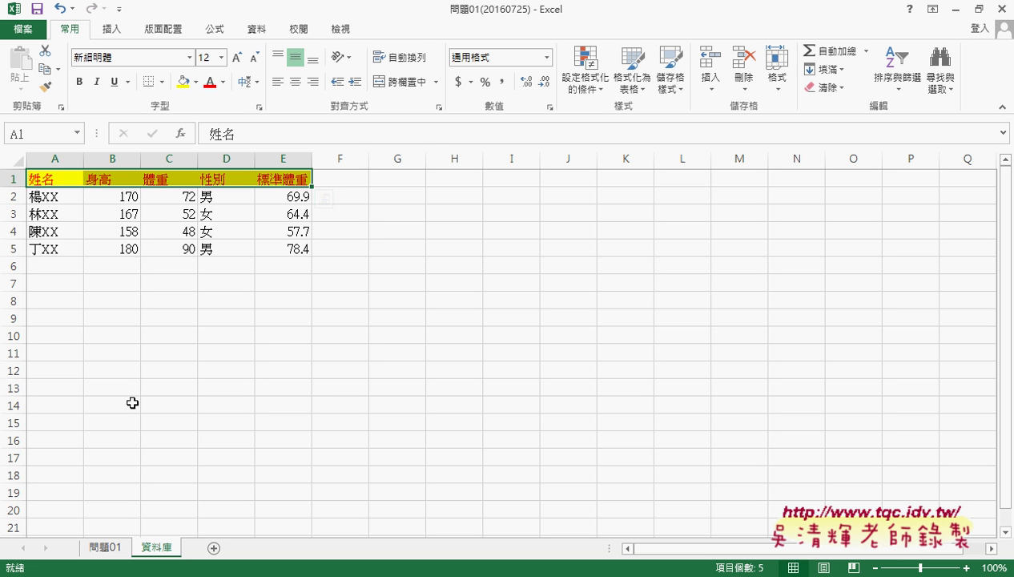
pyautogui.moveTo(49, 178)
pyautogui.mouseDown()
pyautogui.moveTo(53, 235)
pyautogui.moveTo(297, 252)
pyautogui.mouseUp()
pyautogui.click(265, 576)
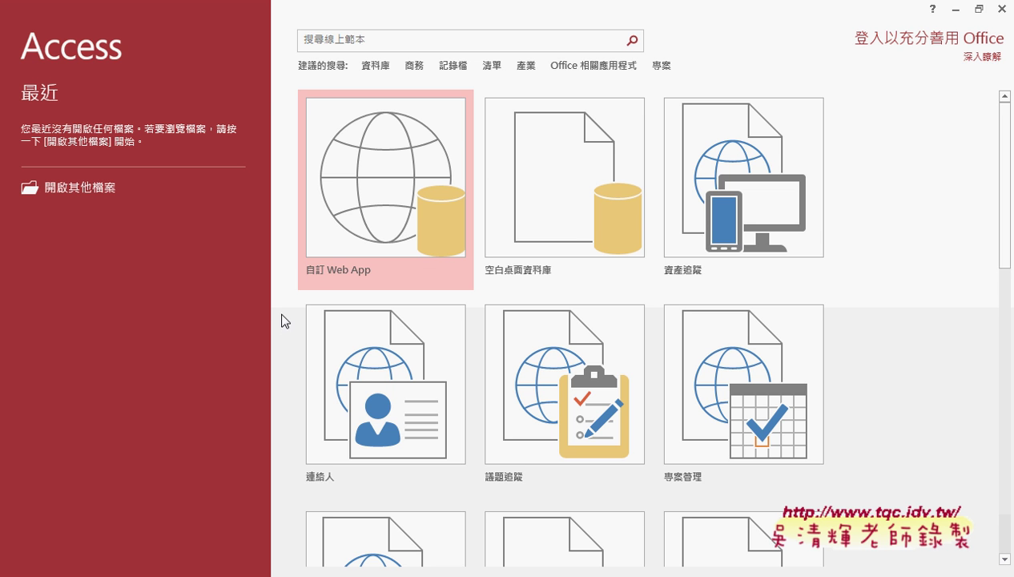
# - Start a blank desktop database and name its file 問題1
pyautogui.click(575, 228)
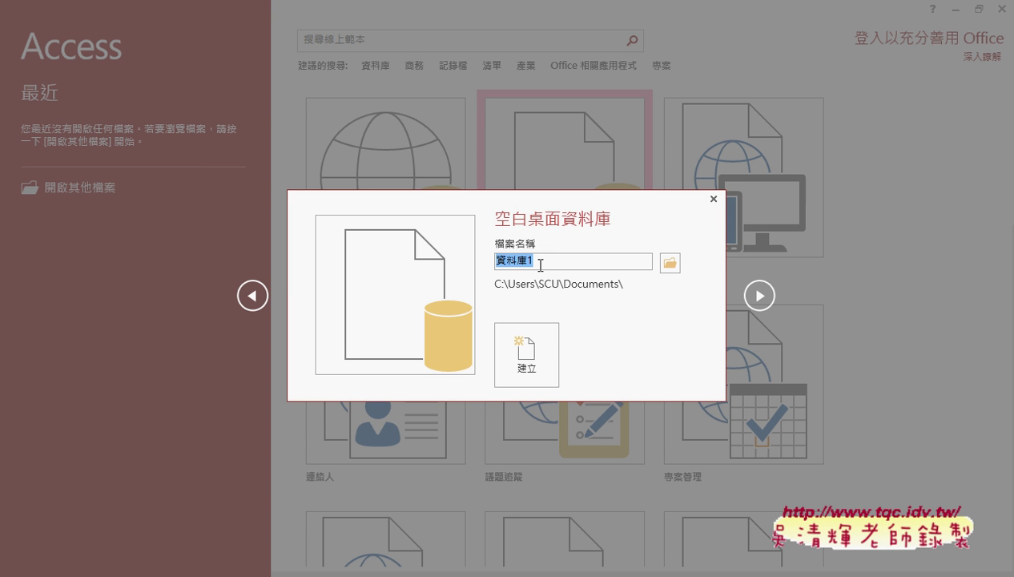
pyautogui.write('x')
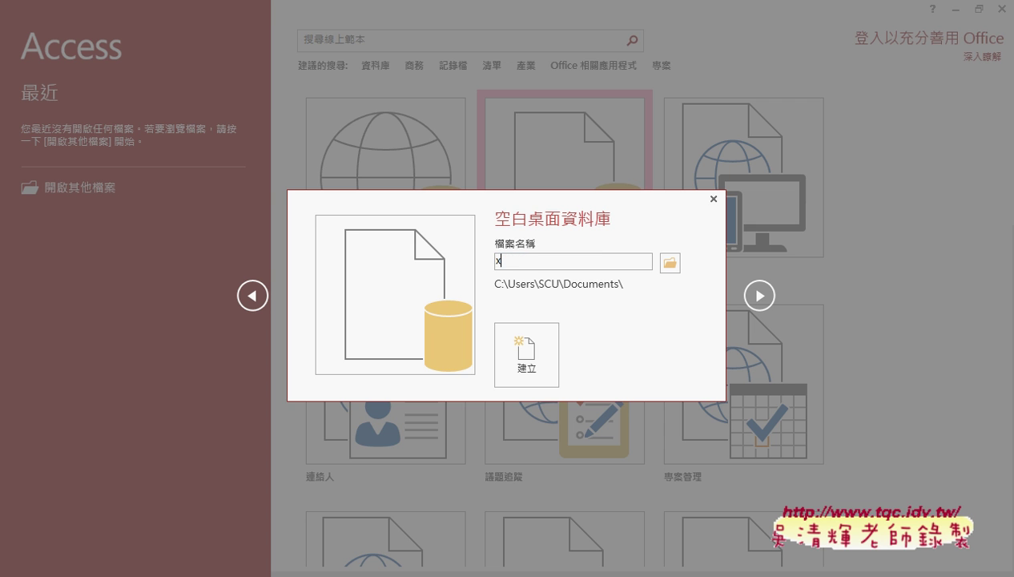
pyautogui.press('BackSpace')
pyautogui.write('j')
pyautogui.write('問')
pyautogui.write('題1')
pyautogui.moveTo(537, 262); pyautogui.dragTo(477, 260)
# - Save the new database in KINGSTON (F:) > … > 02_範例91 > 02_範例90, as Access 2007 - 2013 format
pyautogui.click(670, 263)
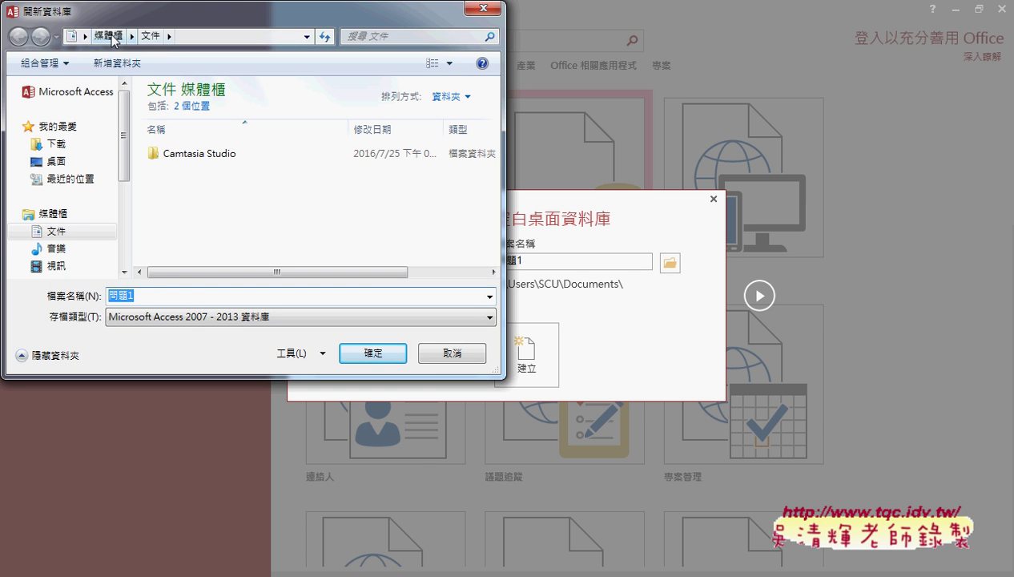
pyautogui.moveTo(64, 176)
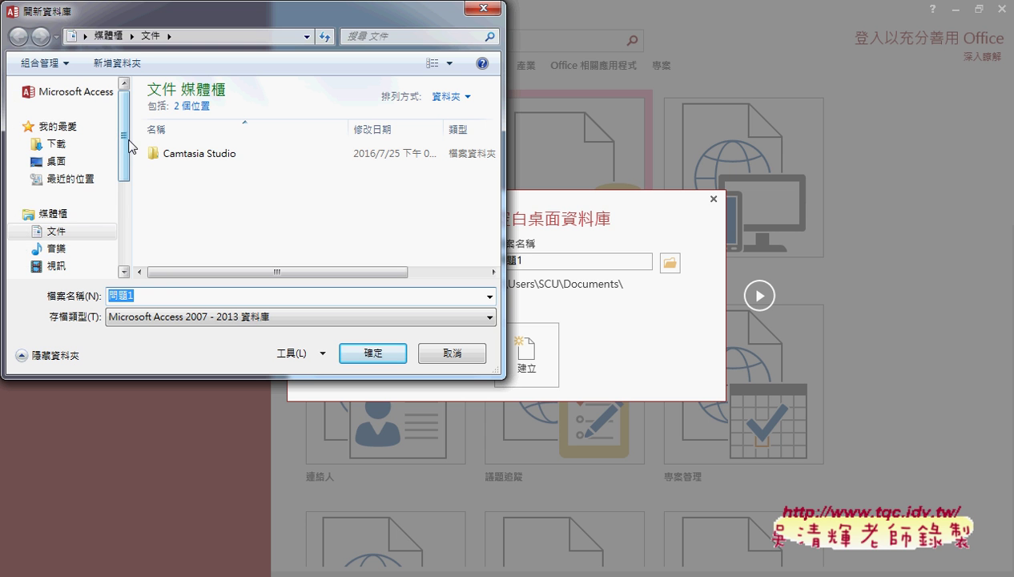
pyautogui.moveTo(128, 146); pyautogui.dragTo(124, 217)
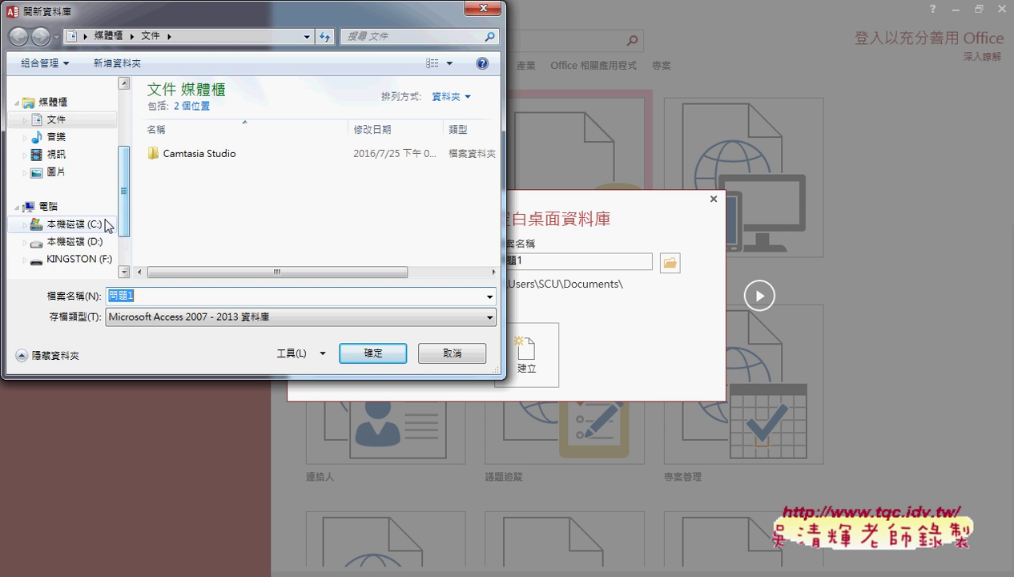
pyautogui.click(80, 224)
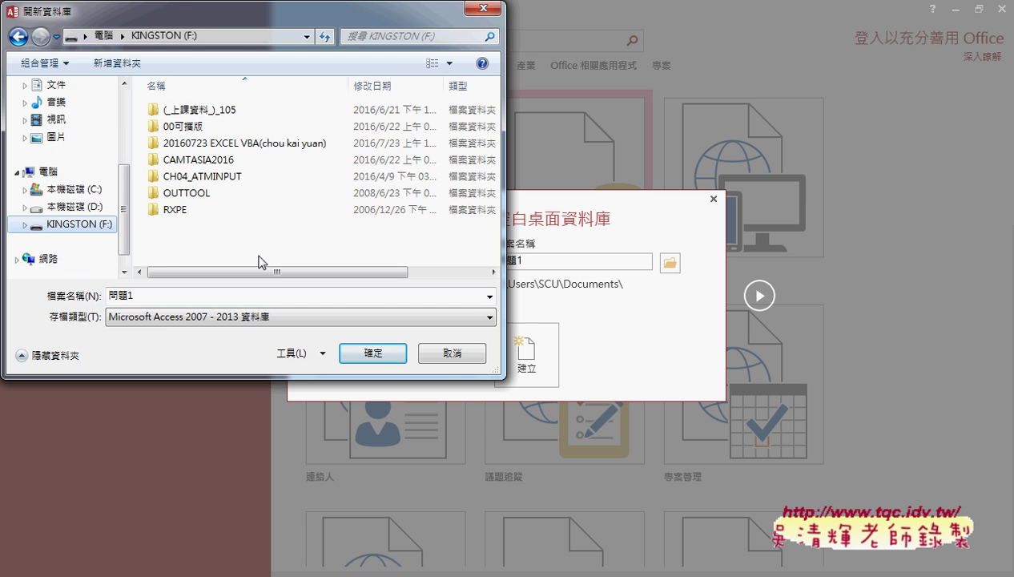
pyautogui.doubleClick(220, 110)
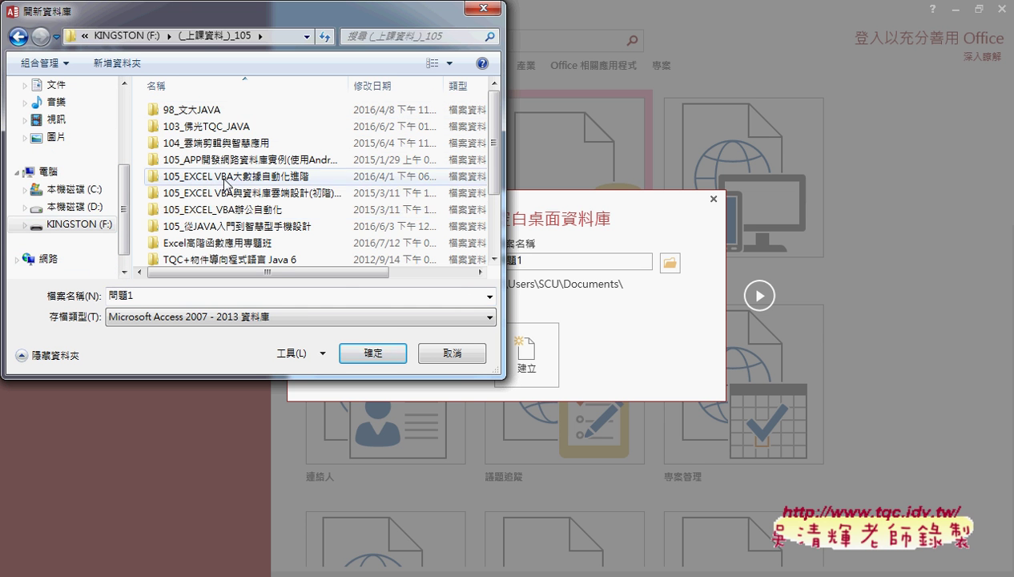
pyautogui.doubleClick(256, 209)
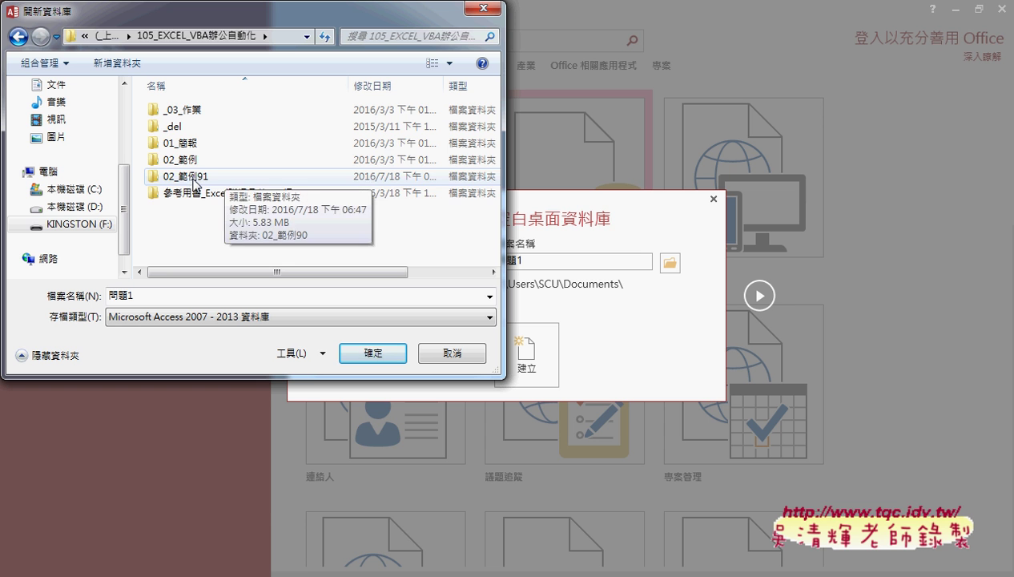
pyautogui.doubleClick(191, 176)
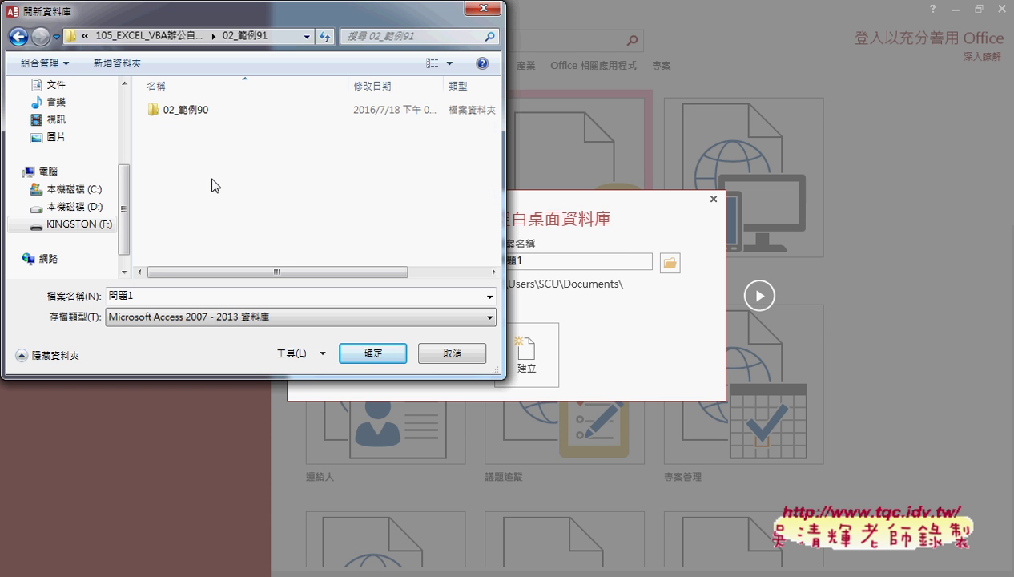
pyautogui.doubleClick(191, 109)
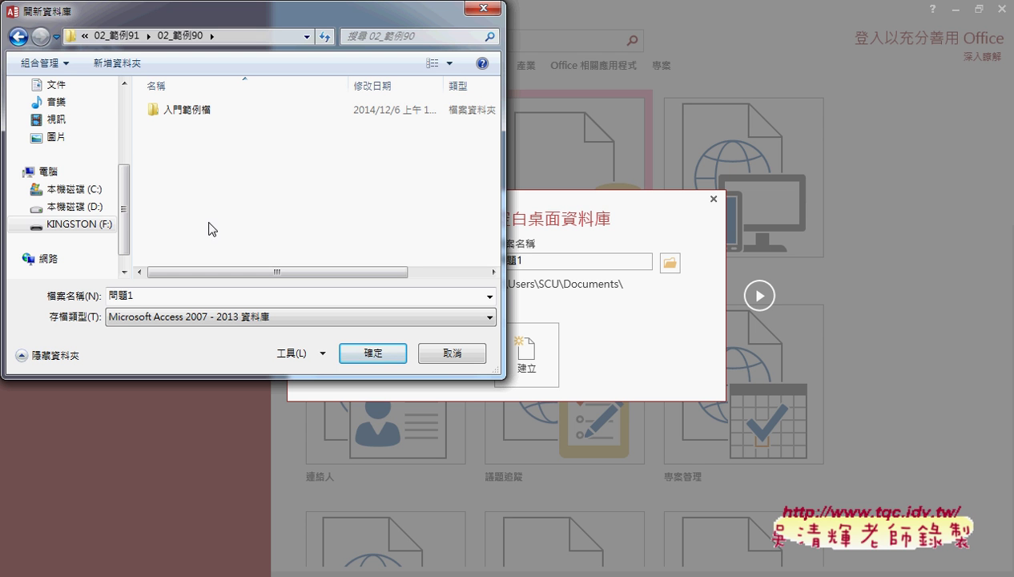
pyautogui.click(142, 325)
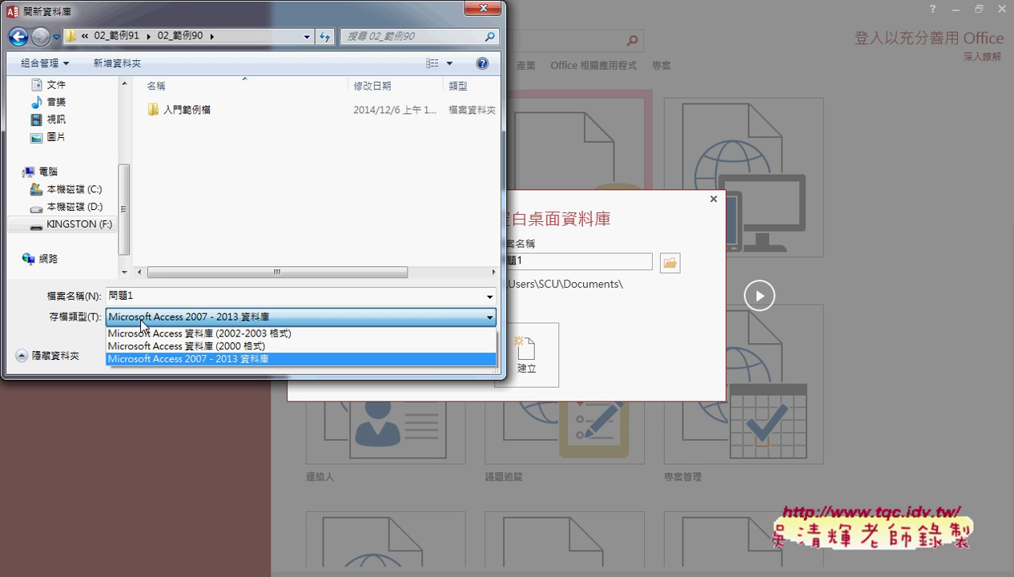
pyautogui.click(190, 366)
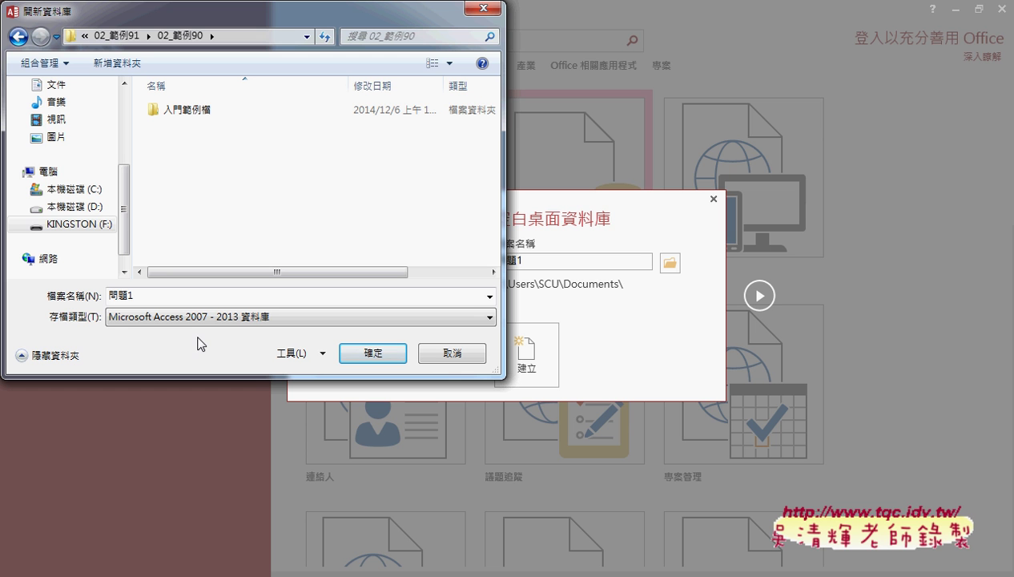
pyautogui.moveTo(197, 332)
pyautogui.mouseDown()
pyautogui.moveTo(202, 346)
pyautogui.moveTo(261, 348)
pyautogui.mouseUp()
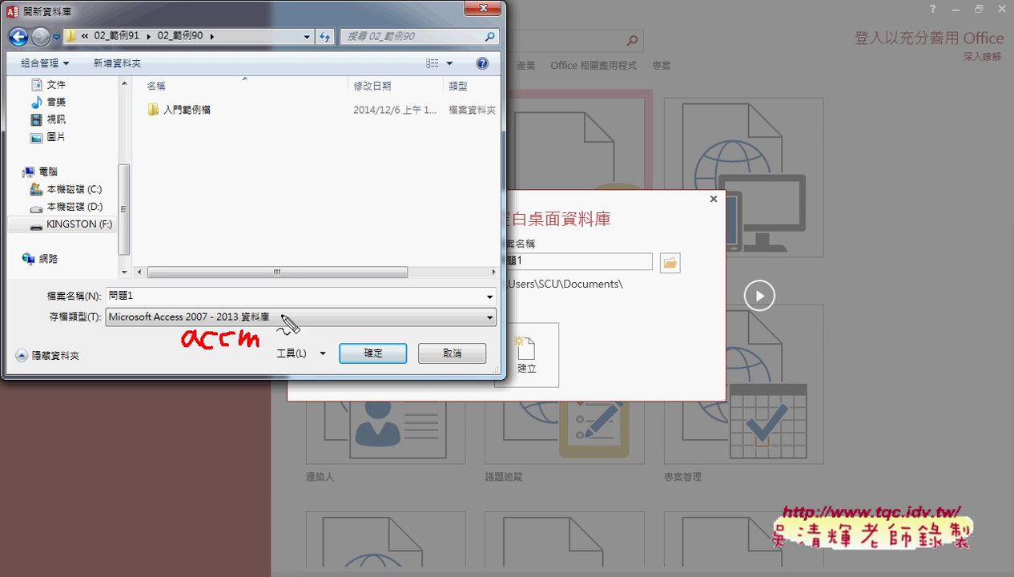
pyautogui.moveTo(275, 314); pyautogui.dragTo(270, 347)
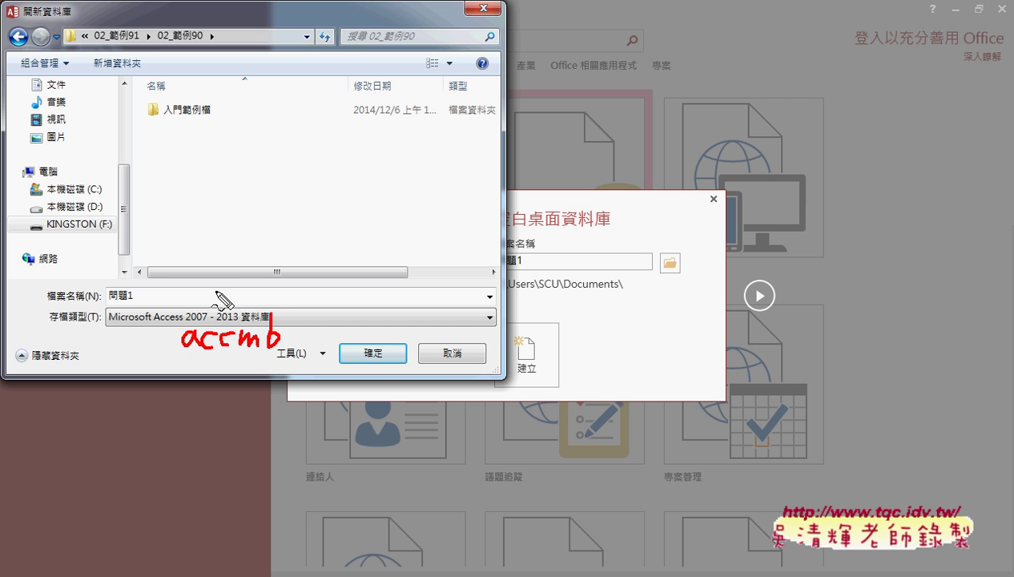
pyautogui.moveTo(227, 277)
pyautogui.mouseDown()
pyautogui.moveTo(227, 293)
pyautogui.moveTo(250, 293)
pyautogui.mouseUp()
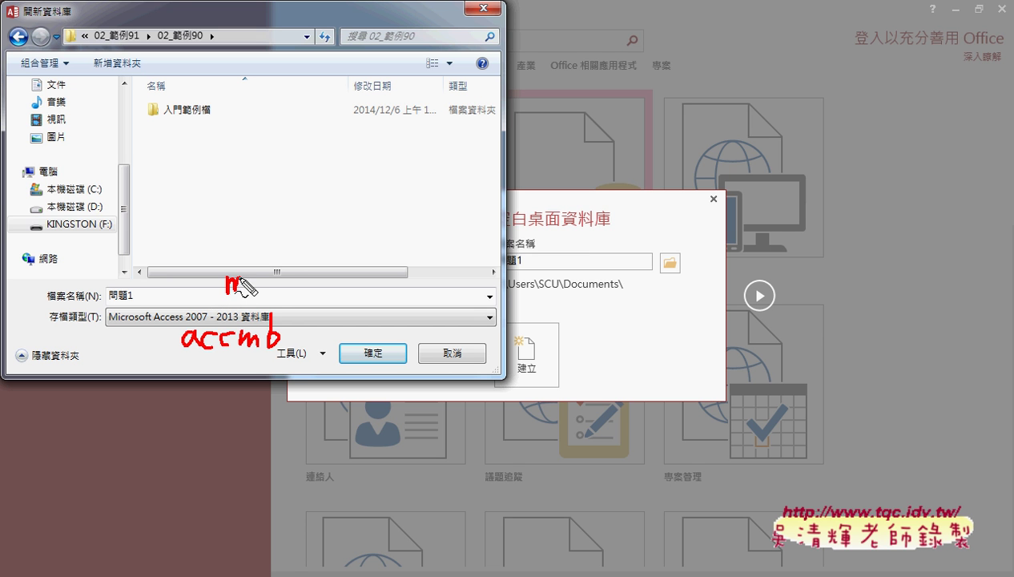
pyautogui.moveTo(259, 252)
pyautogui.mouseDown()
pyautogui.moveTo(258, 289)
pyautogui.moveTo(271, 284)
pyautogui.mouseUp()
pyautogui.moveTo(213, 297); pyautogui.dragTo(219, 299)
pyautogui.moveTo(192, 353); pyautogui.dragTo(278, 353)
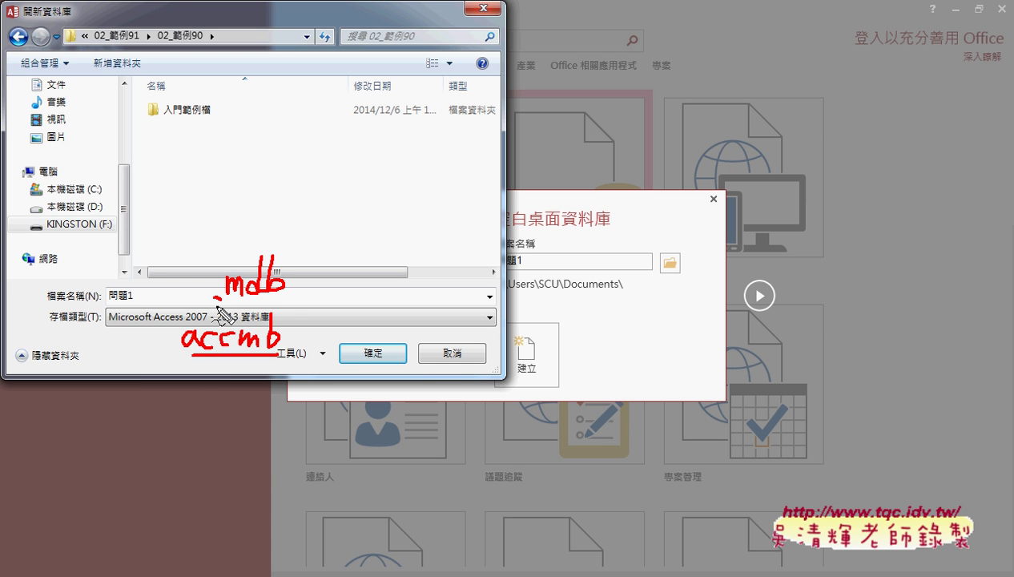
pyautogui.moveTo(210, 304); pyautogui.dragTo(303, 304)
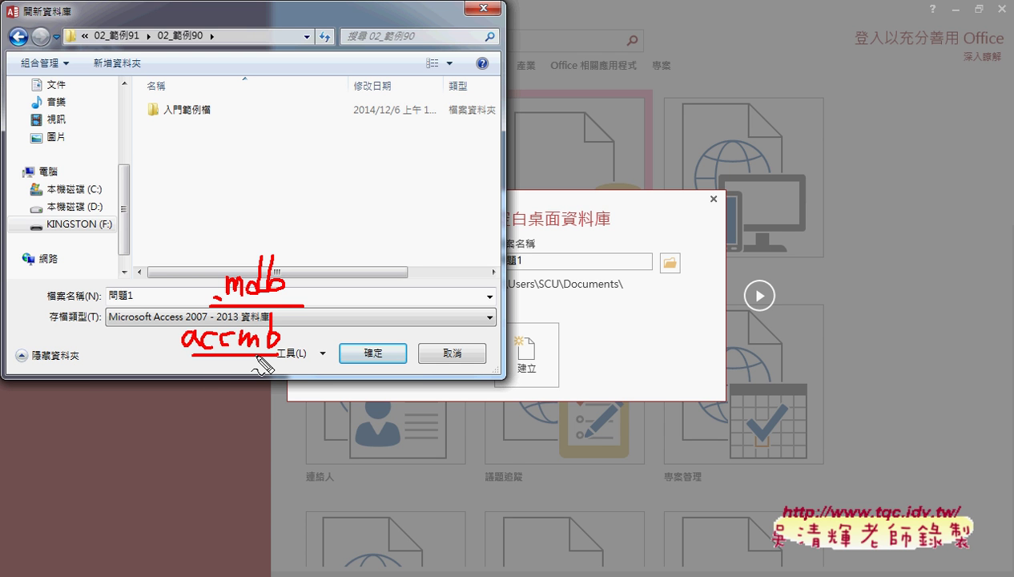
pyautogui.press('Escape')
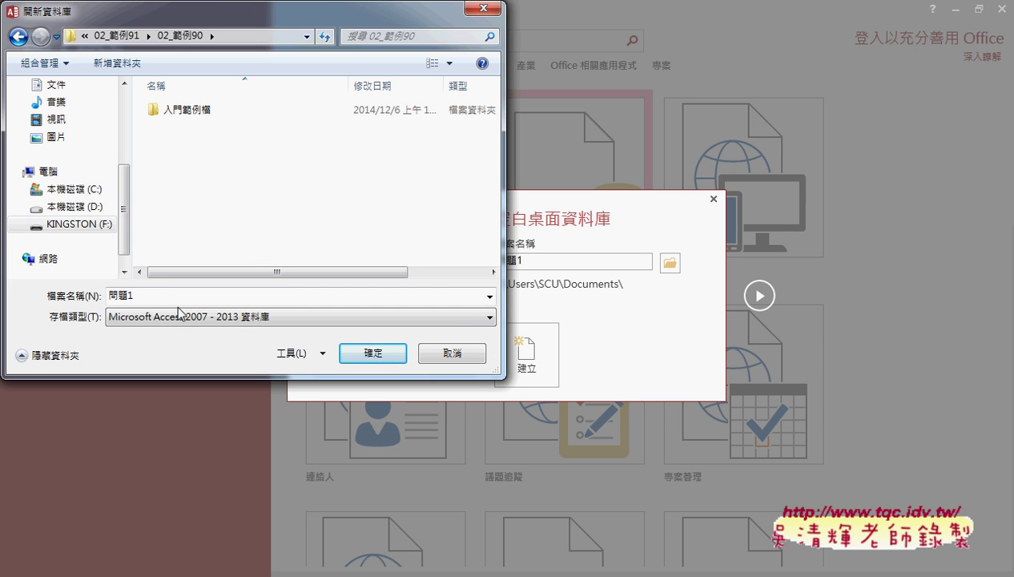
pyautogui.doubleClick(163, 297)
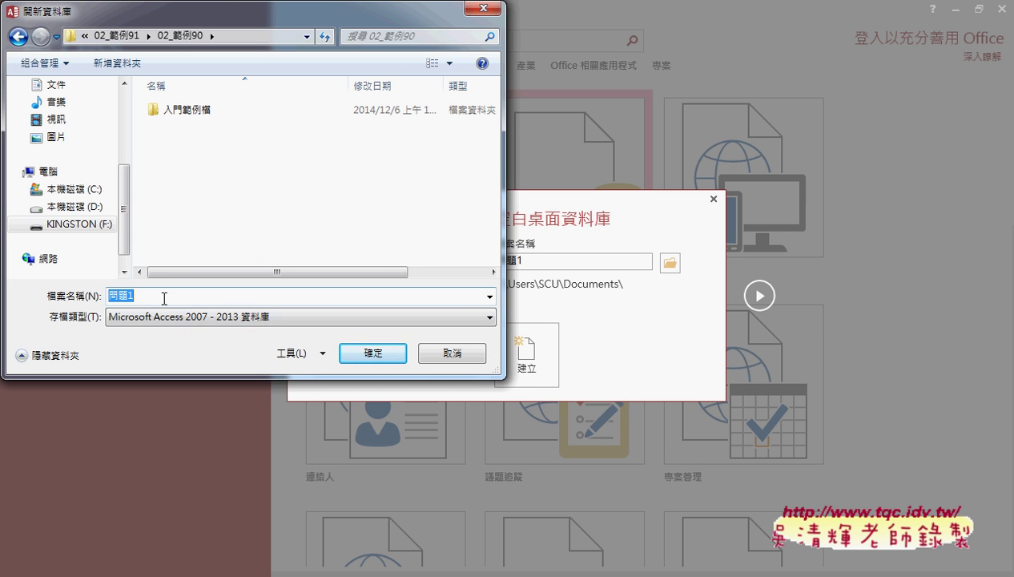
# - Confirm the 02_範例90 folder and create the 問題1.accdb database
pyautogui.click(374, 353)
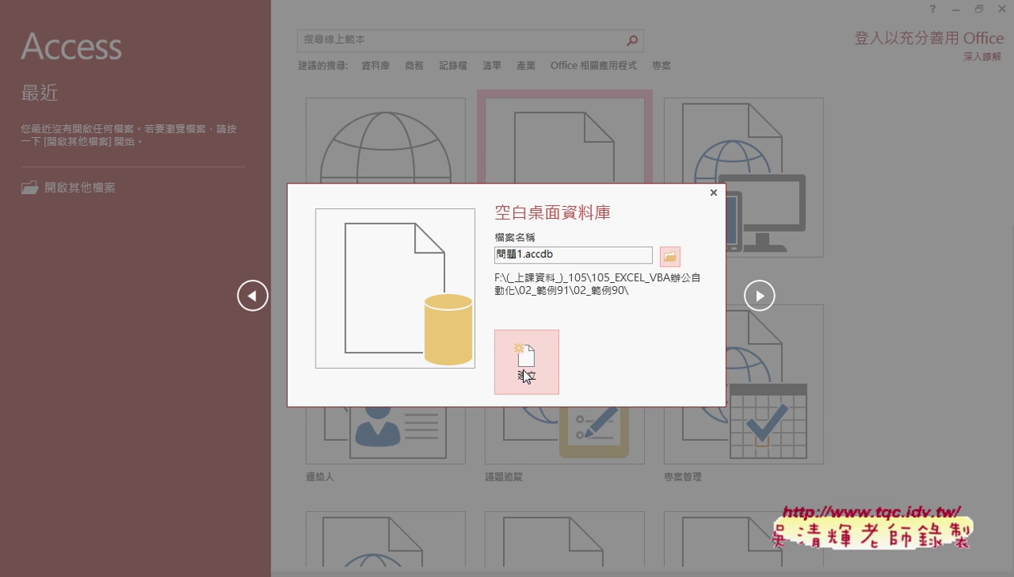
pyautogui.click(571, 254)
pyautogui.click(495, 253)
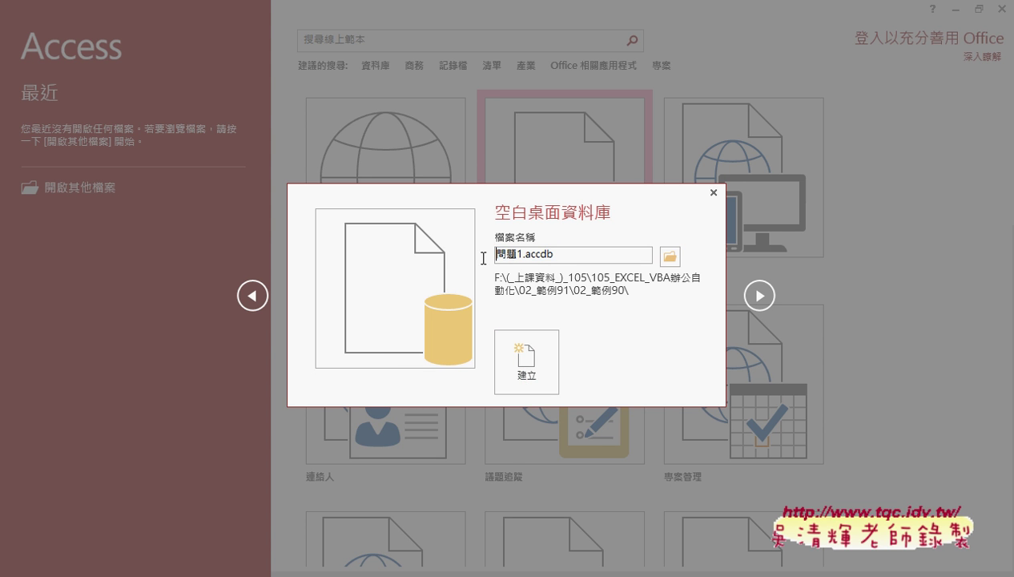
pyautogui.doubleClick(539, 255)
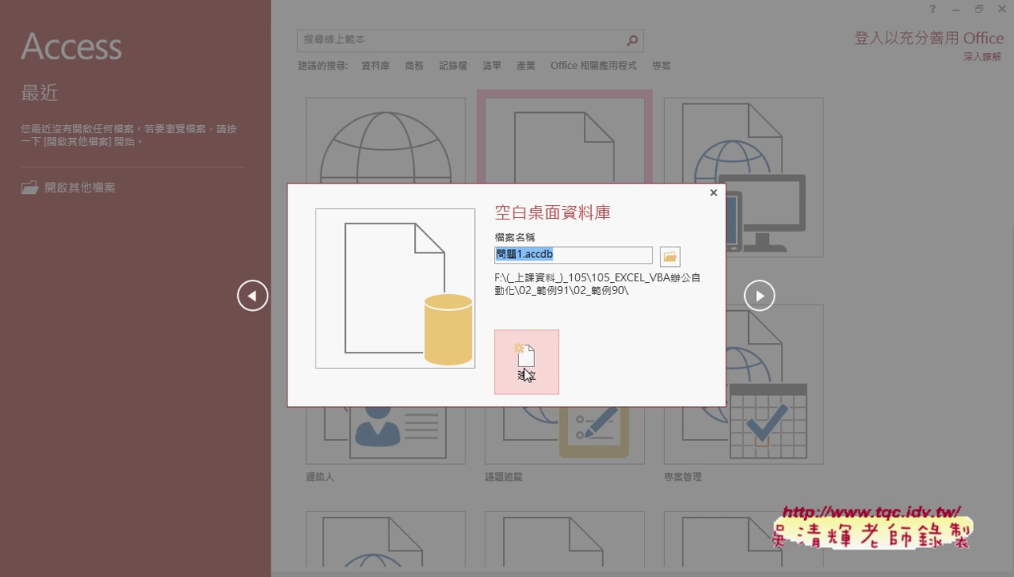
pyautogui.click(549, 376)
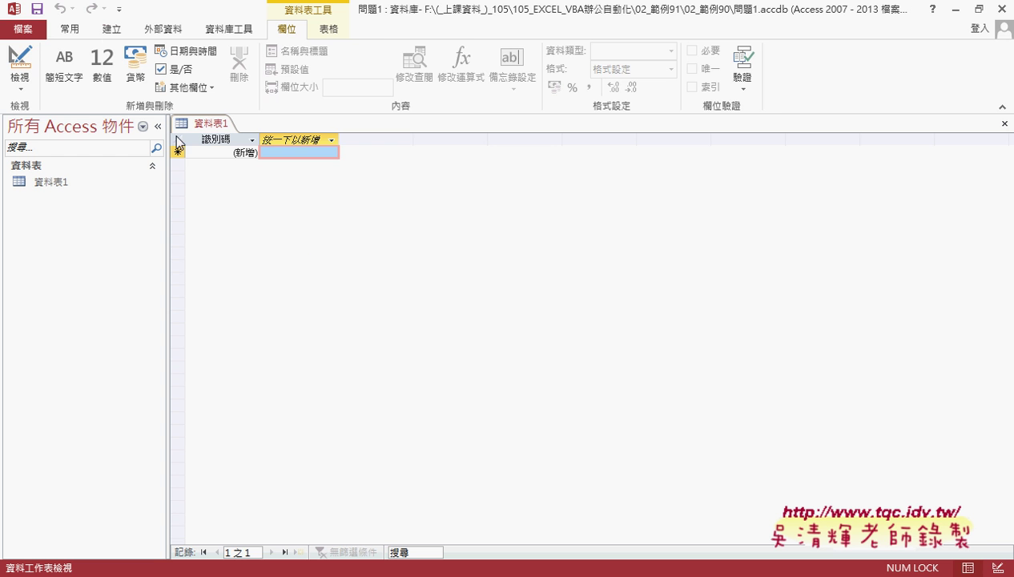
# - Create a new blank table 資料表3 in design view, then switch to the Excel workbook
pyautogui.click(112, 29)
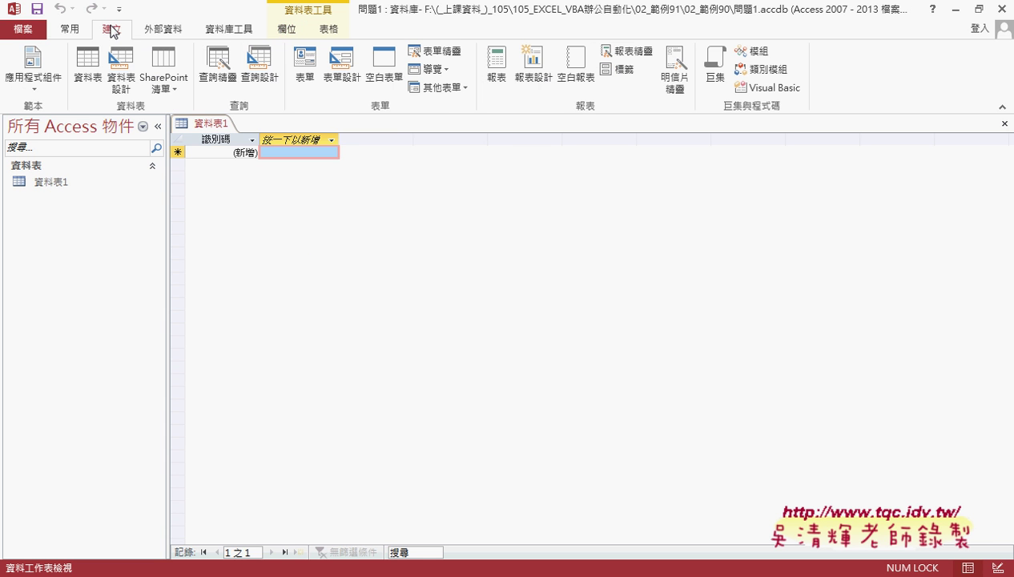
pyautogui.click(83, 71)
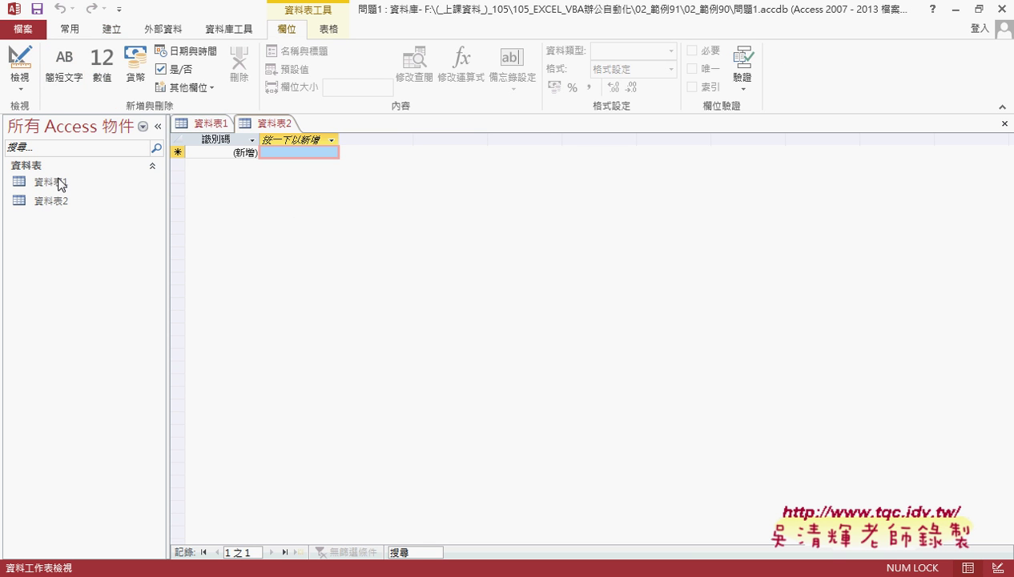
pyautogui.click(112, 29)
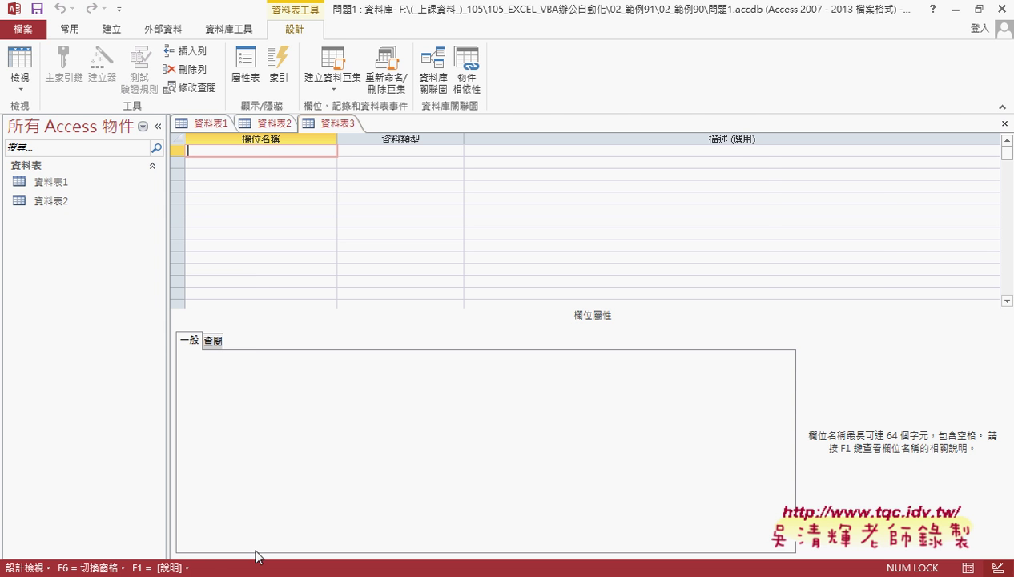
pyautogui.hotkey('alt', 'Tab')
# - Review the 資料庫 headings 姓名 through 標準體重 in cells A1–E1, then return to Access
pyautogui.click(60, 180)
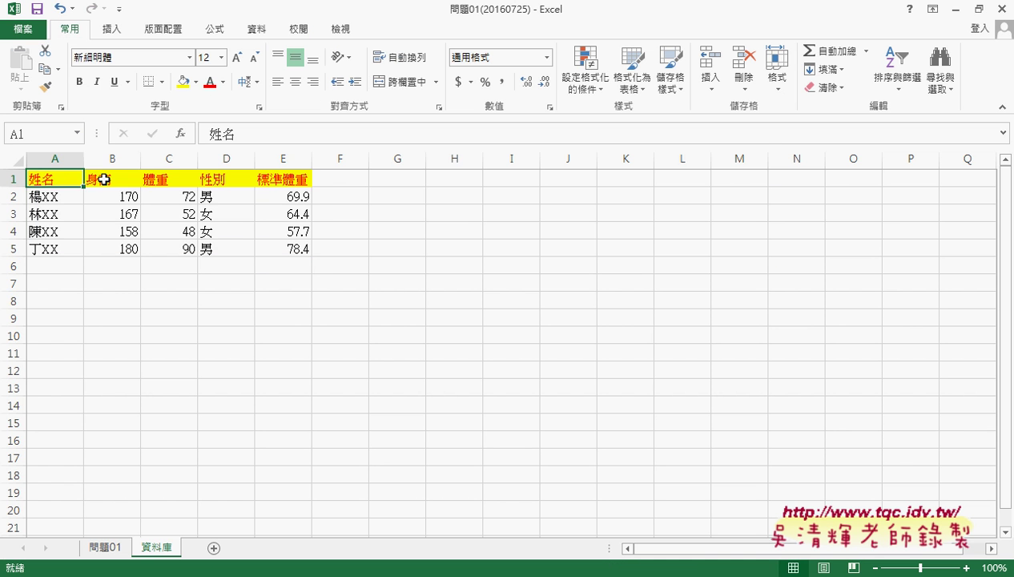
pyautogui.click(104, 179)
pyautogui.click(173, 179)
pyautogui.click(229, 179)
pyautogui.click(266, 180)
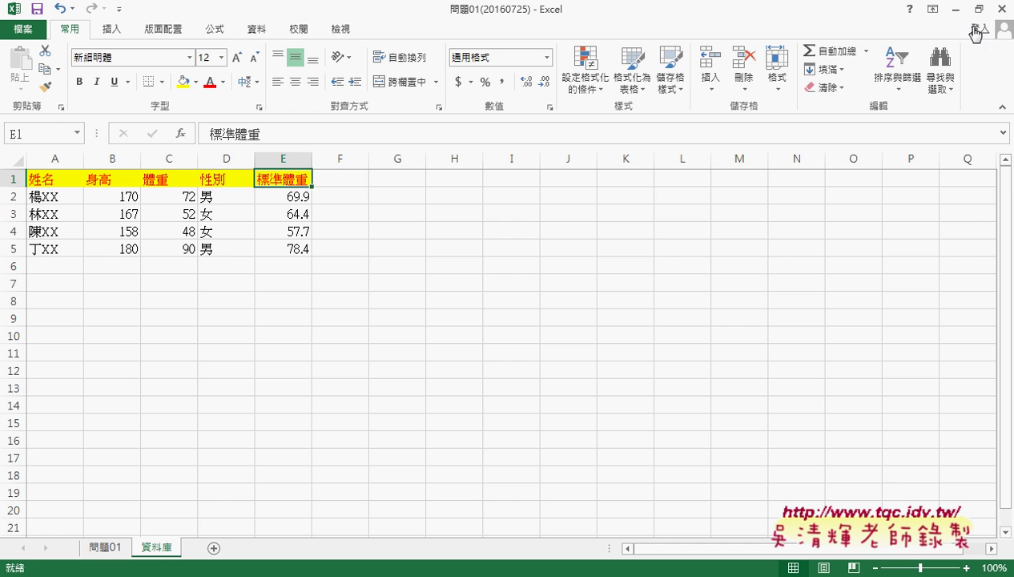
pyautogui.hotkey('alt', 'Tab')
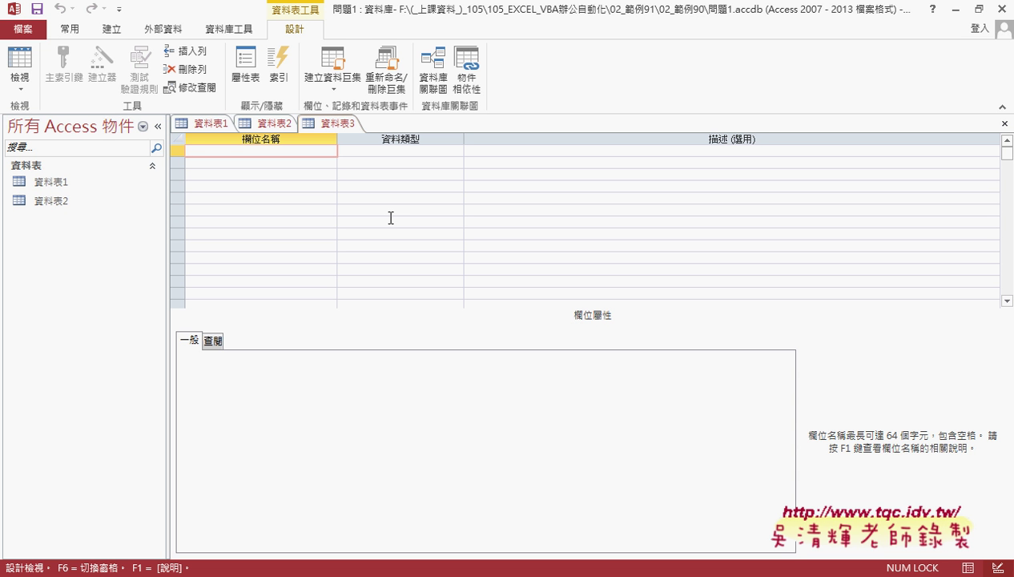
# - Look over the first field's data type list without choosing one, then show the 外部資料 commands
pyautogui.click(393, 151)
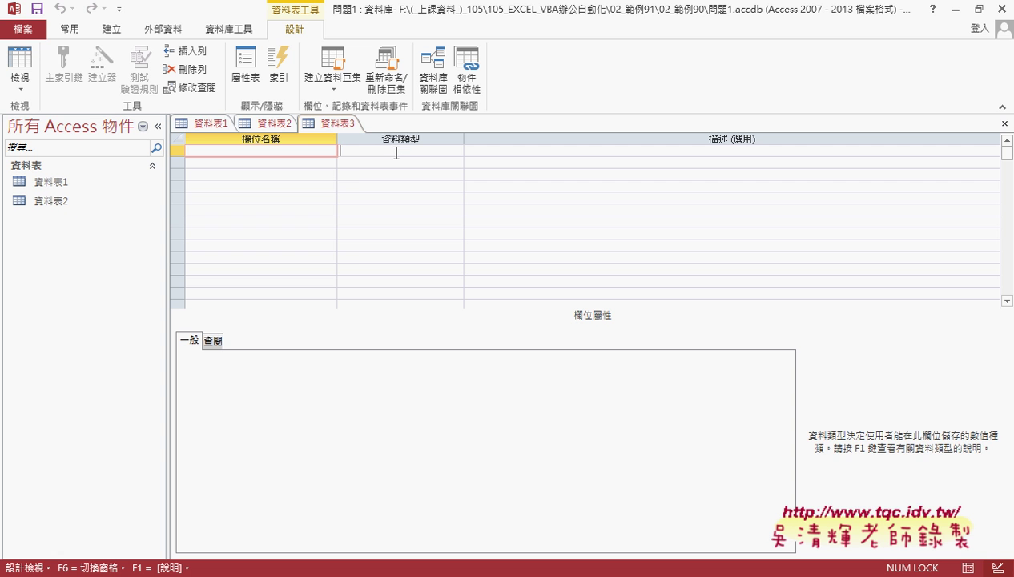
pyautogui.click(456, 152)
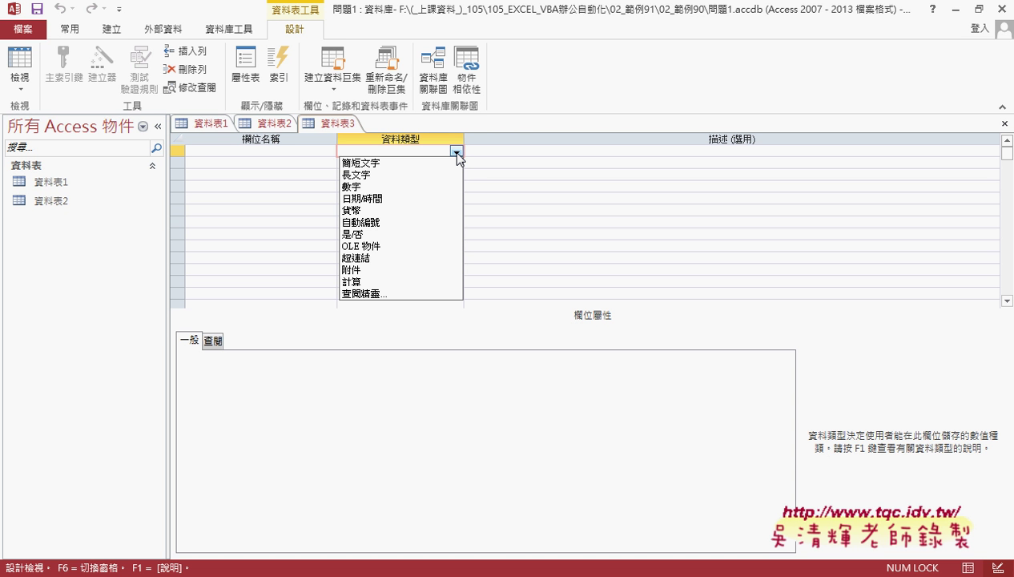
pyautogui.click(468, 122)
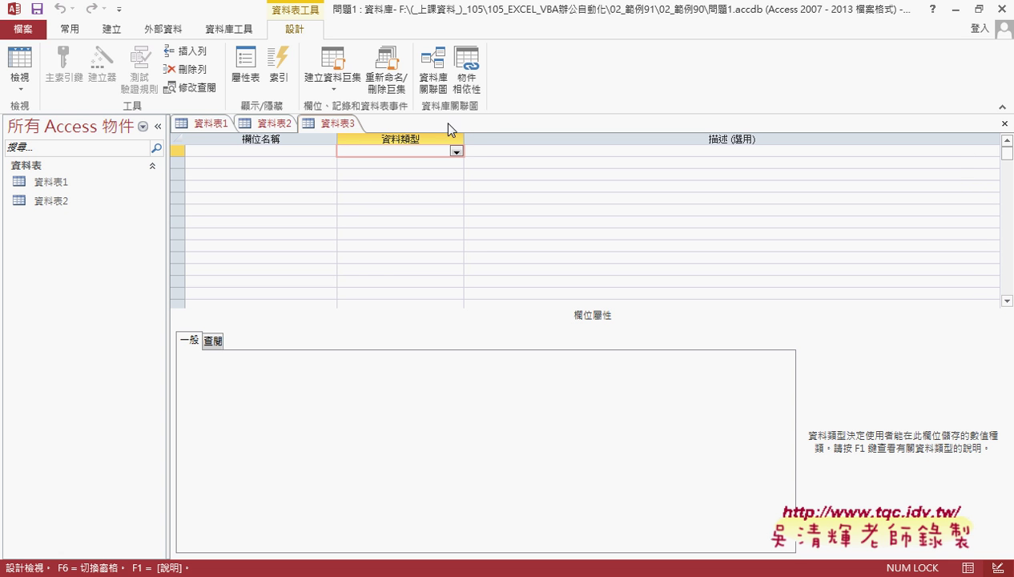
pyautogui.click(162, 29)
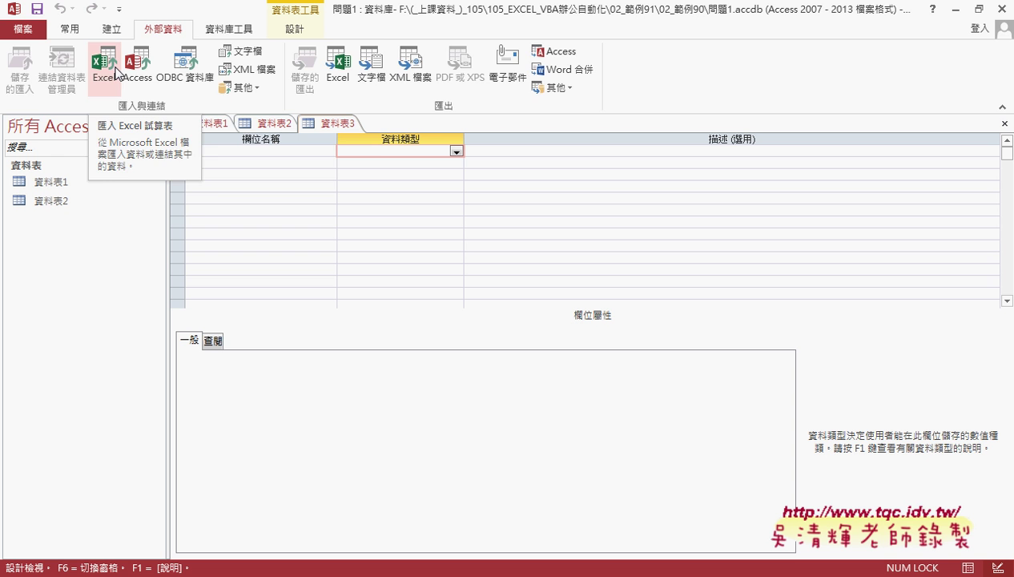
pyautogui.click(111, 30)
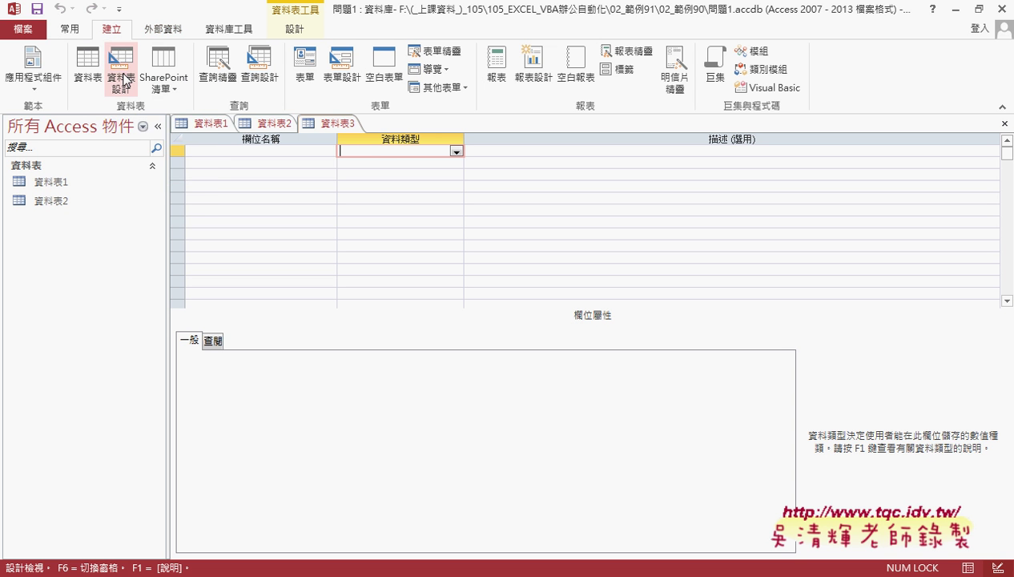
pyautogui.click(165, 30)
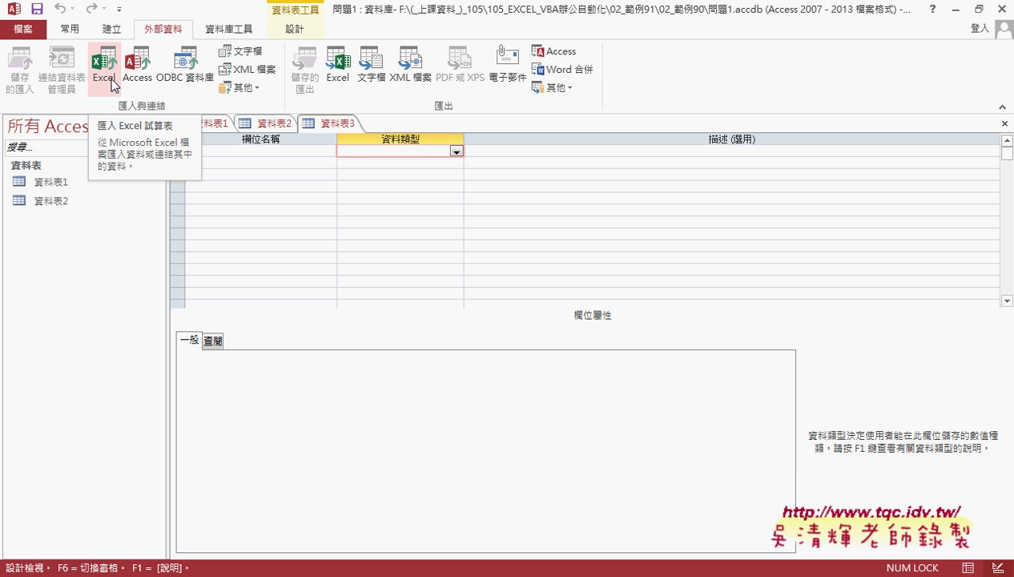
pyautogui.click(112, 82)
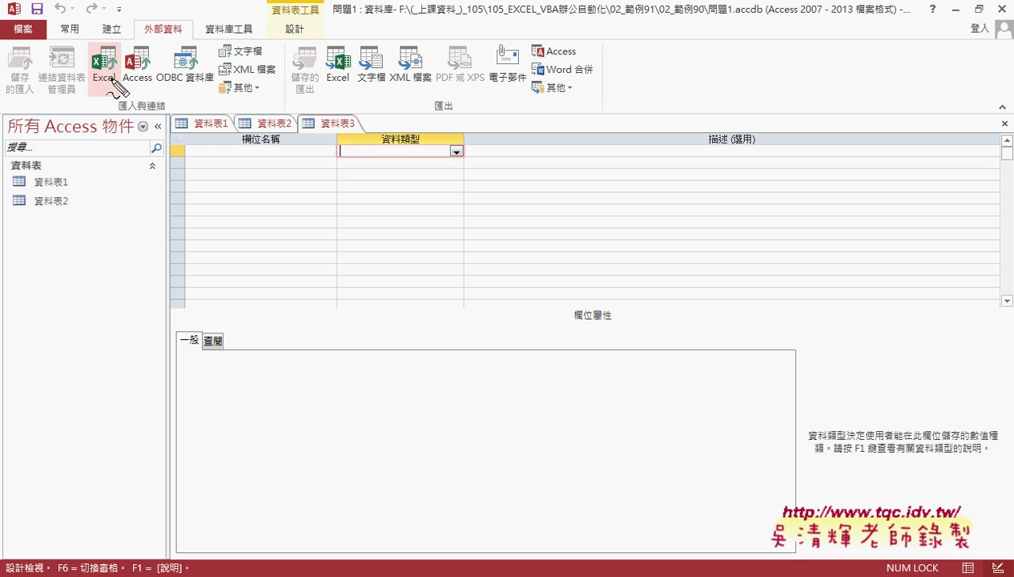
pyautogui.moveTo(191, 31); pyautogui.dragTo(184, 22)
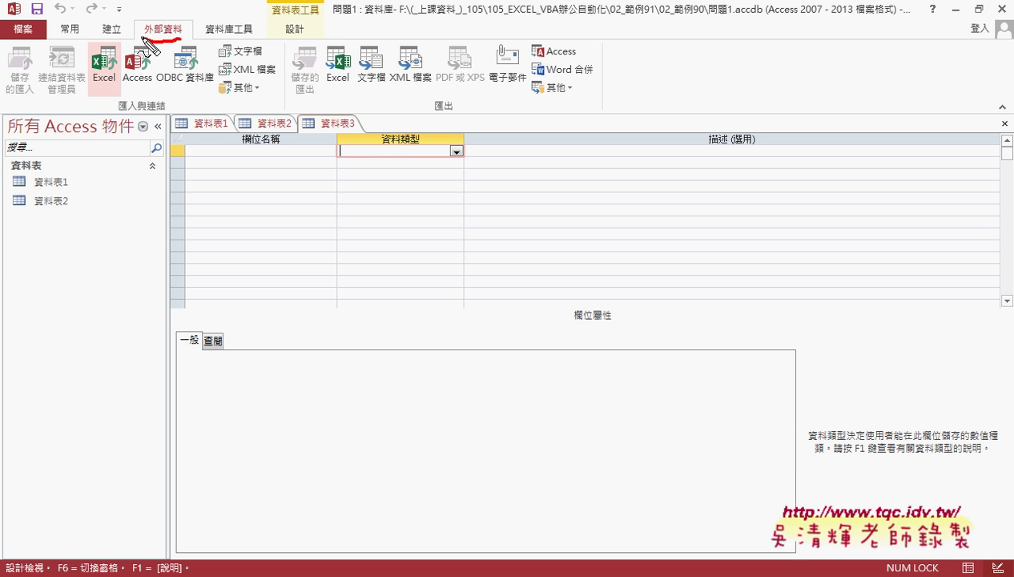
pyautogui.moveTo(94, 97); pyautogui.dragTo(91, 96)
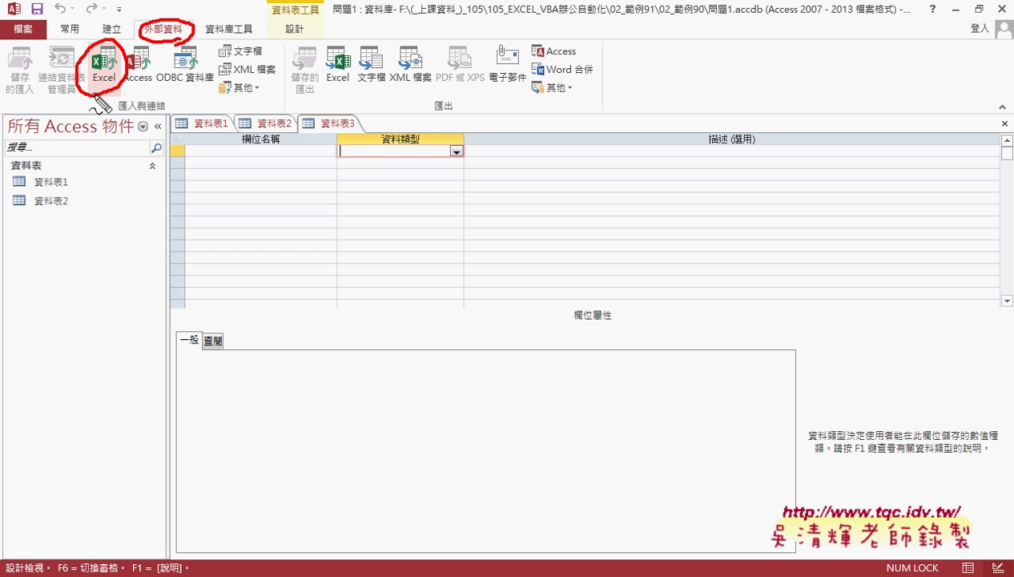
pyautogui.press('Escape')
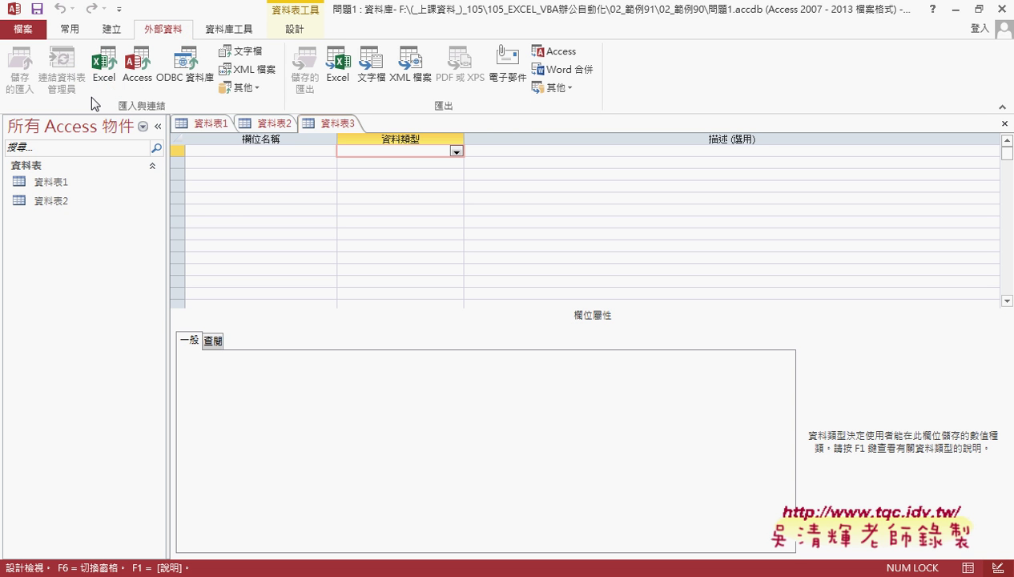
pyautogui.click(111, 74)
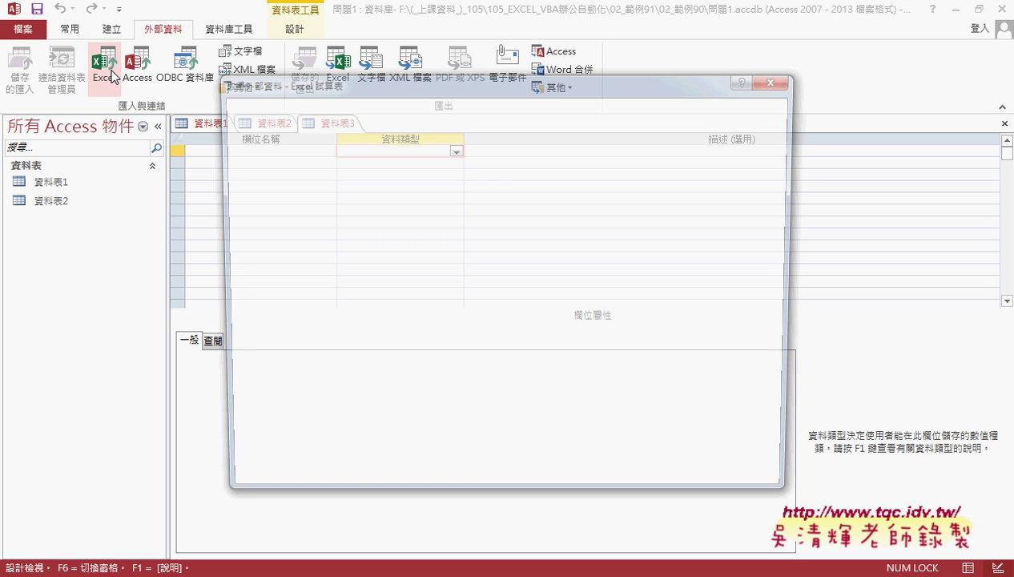
pyautogui.click(752, 188)
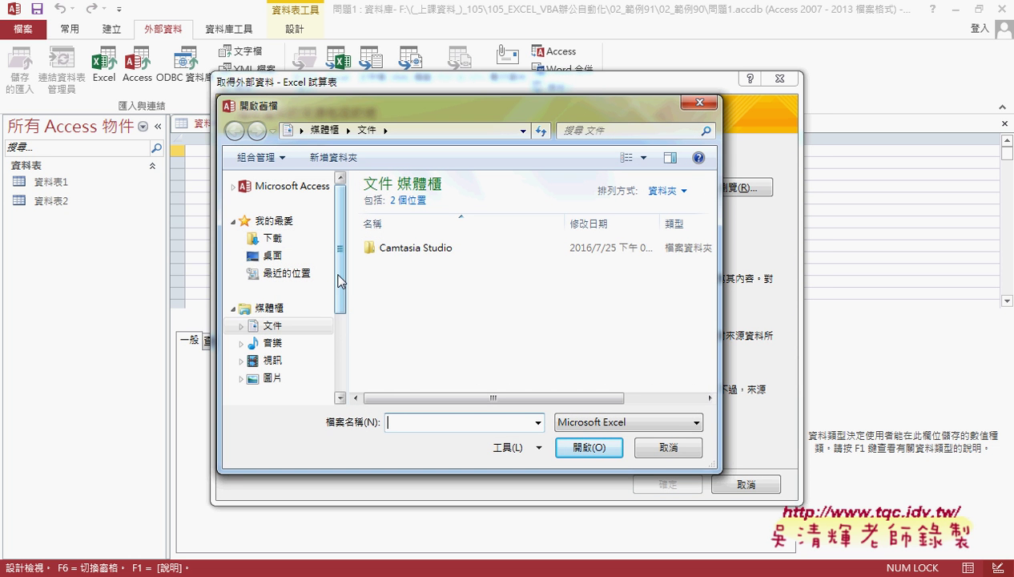
pyautogui.moveTo(339, 281); pyautogui.dragTo(345, 352)
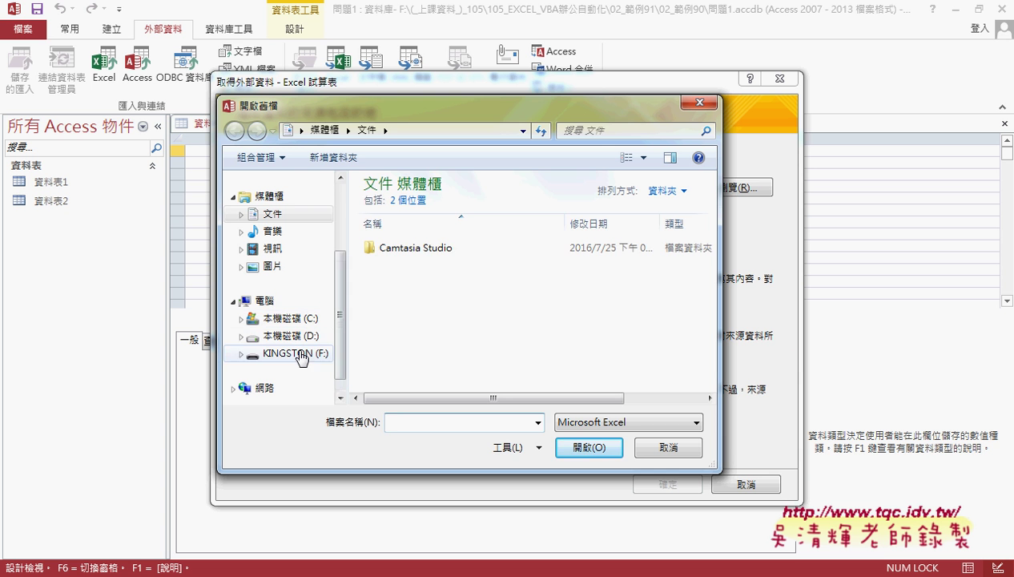
pyautogui.click(301, 353)
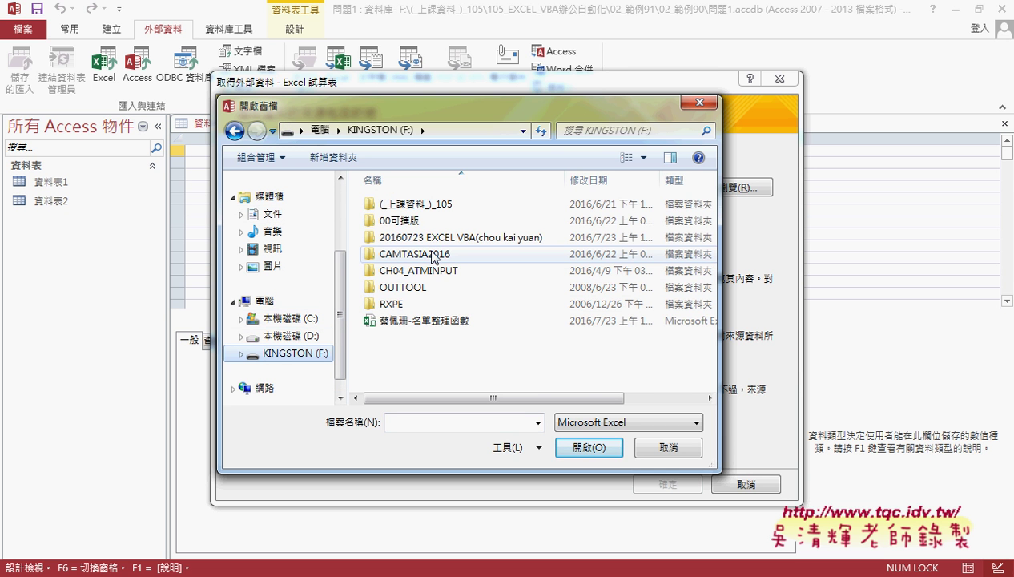
pyautogui.doubleClick(432, 205)
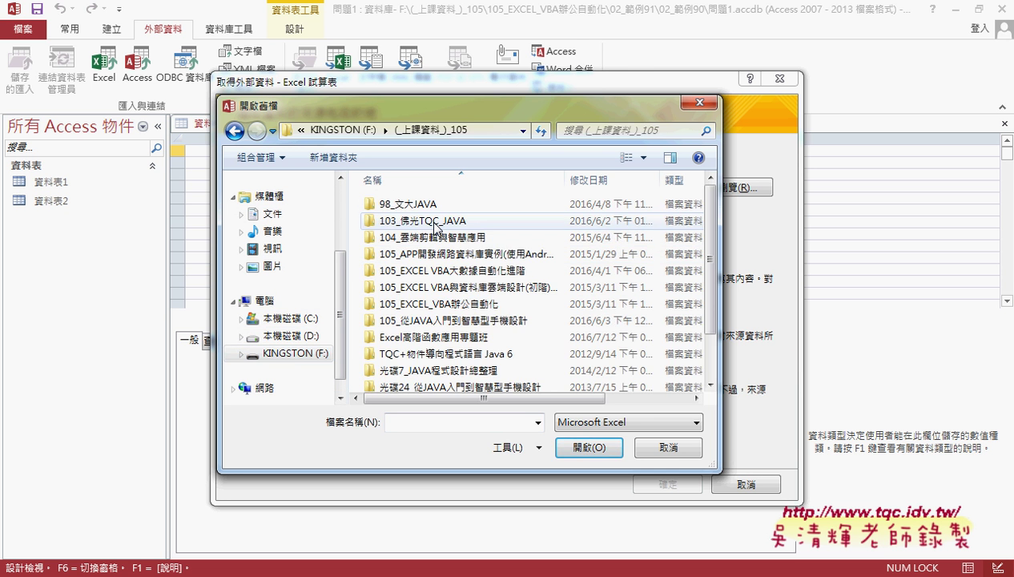
pyautogui.doubleClick(433, 304)
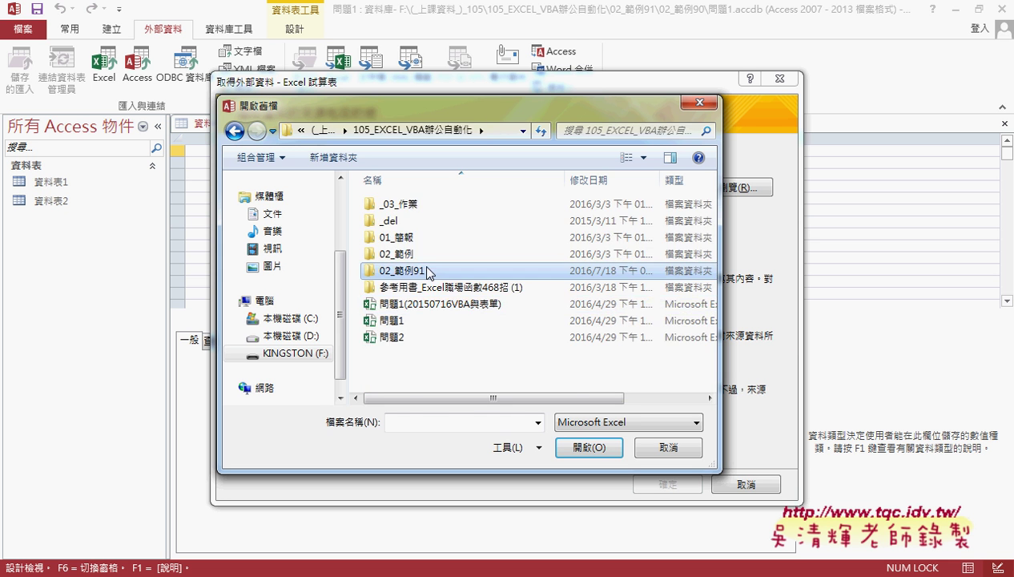
pyautogui.doubleClick(427, 271)
pyautogui.doubleClick(401, 204)
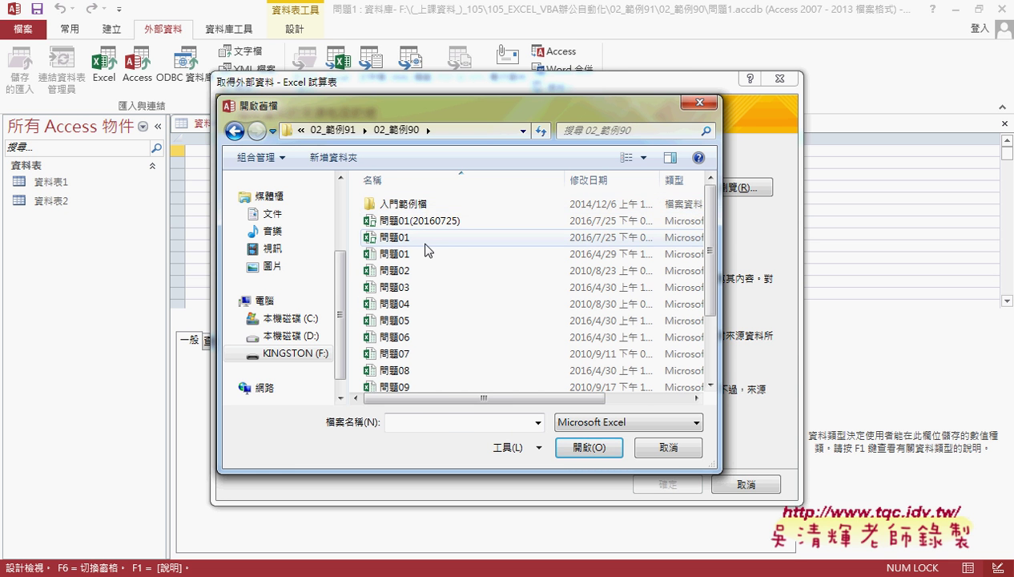
pyautogui.click(422, 224)
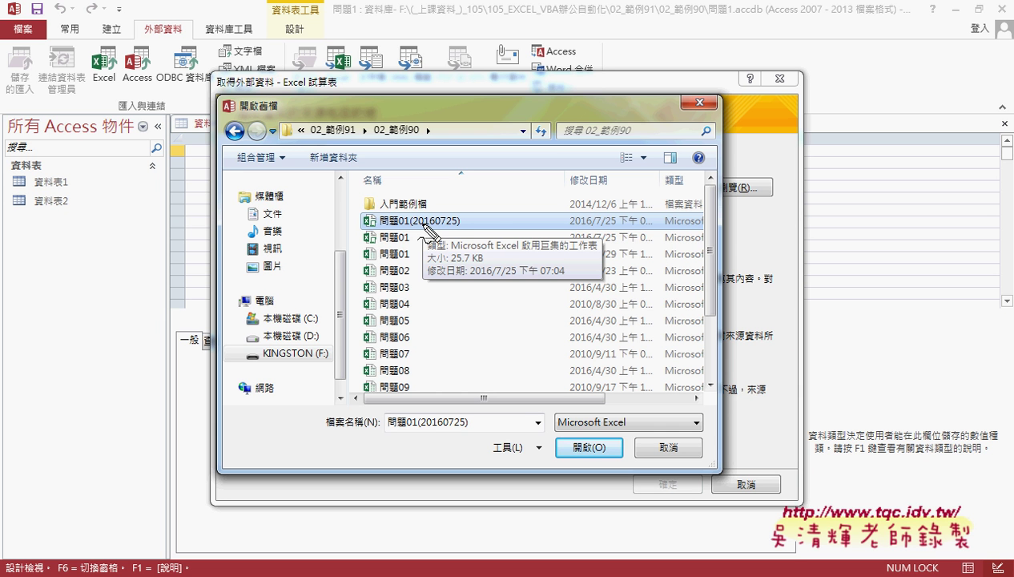
pyautogui.moveTo(424, 225); pyautogui.dragTo(523, 218)
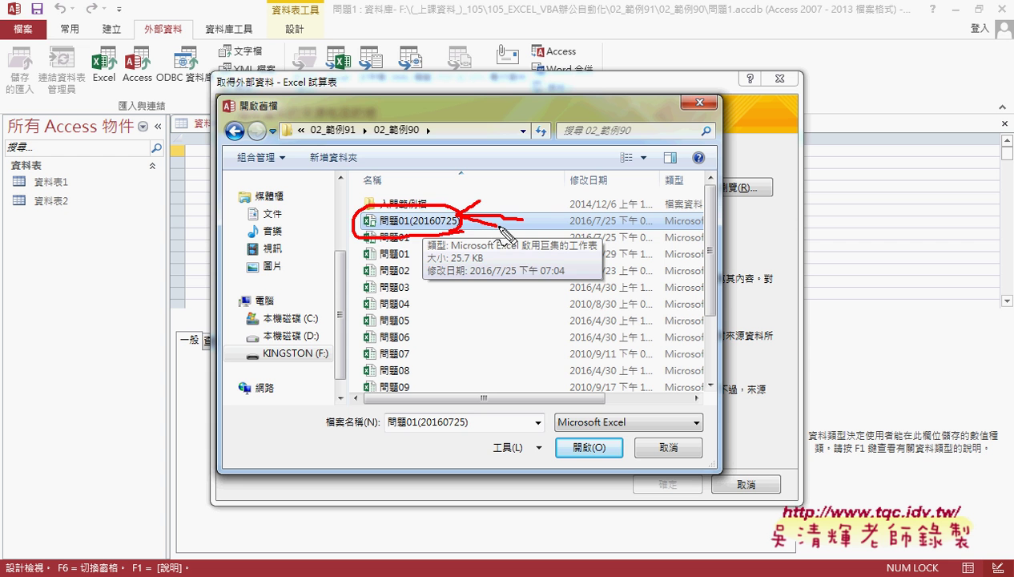
pyautogui.press('Escape')
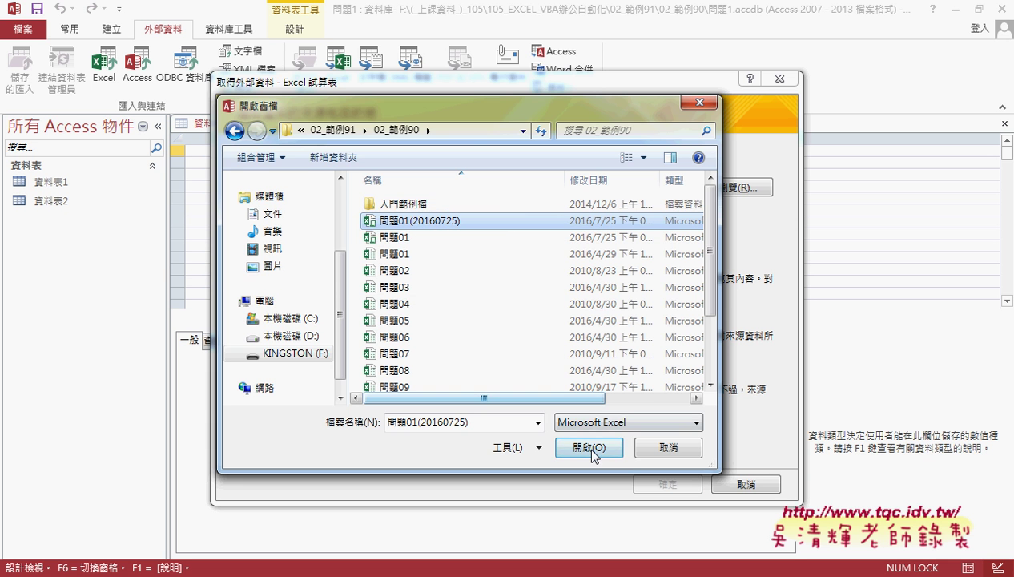
pyautogui.click(588, 447)
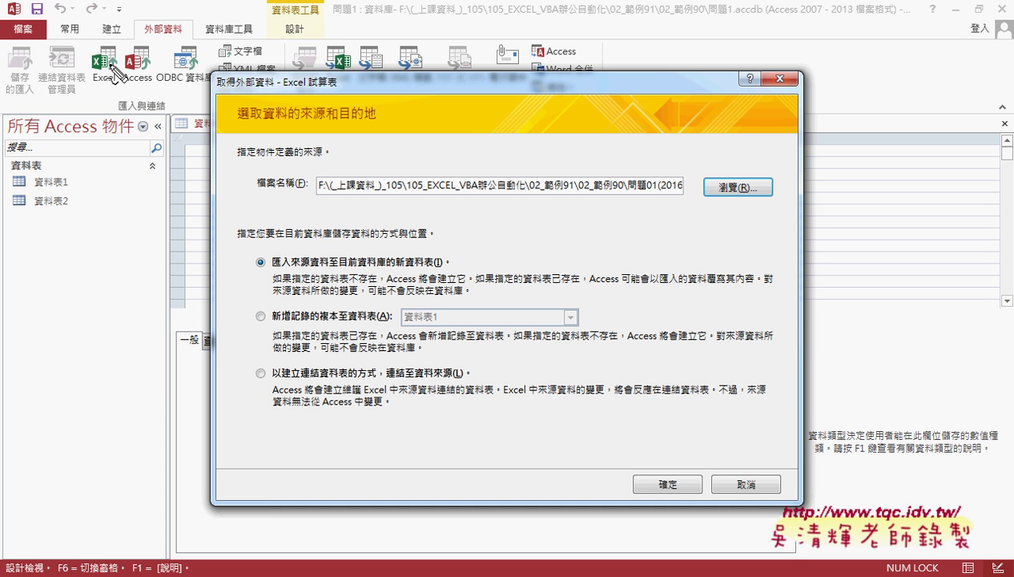
pyautogui.moveTo(117, 75)
pyautogui.mouseDown()
pyautogui.moveTo(110, 100)
pyautogui.moveTo(157, 80)
pyautogui.moveTo(303, 191)
pyautogui.moveTo(278, 202)
pyautogui.mouseUp()
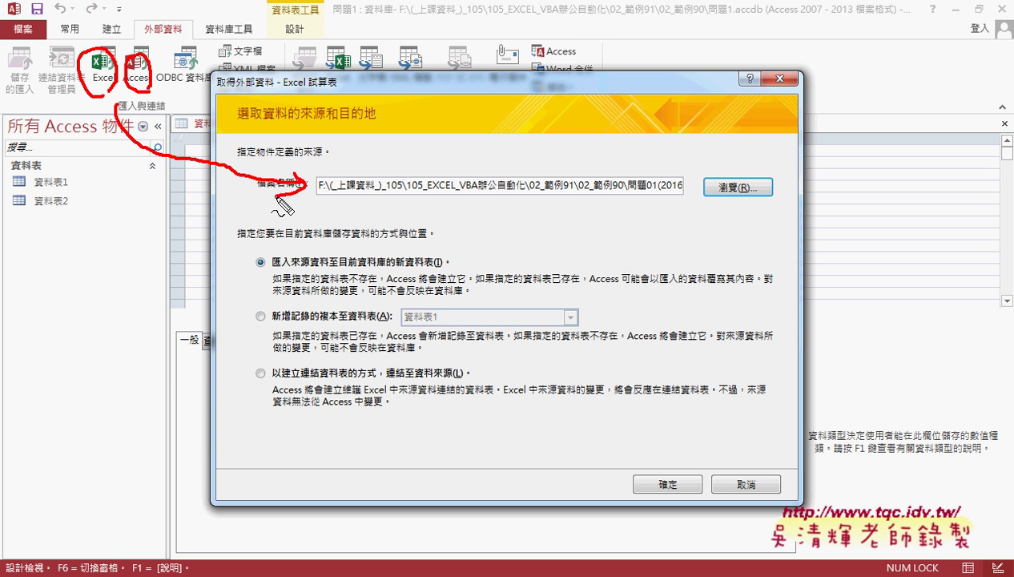
pyautogui.press('Escape')
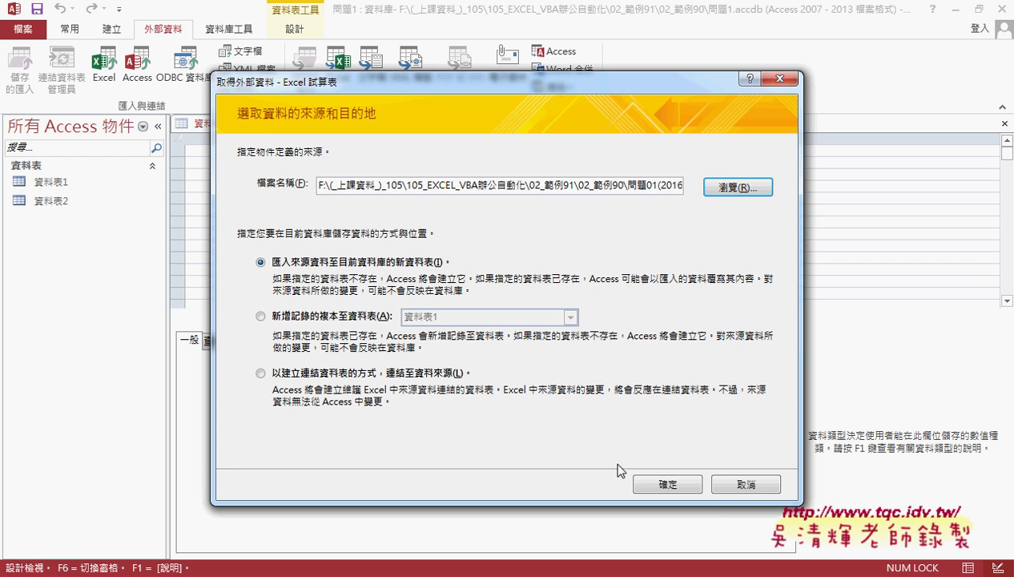
pyautogui.click(668, 484)
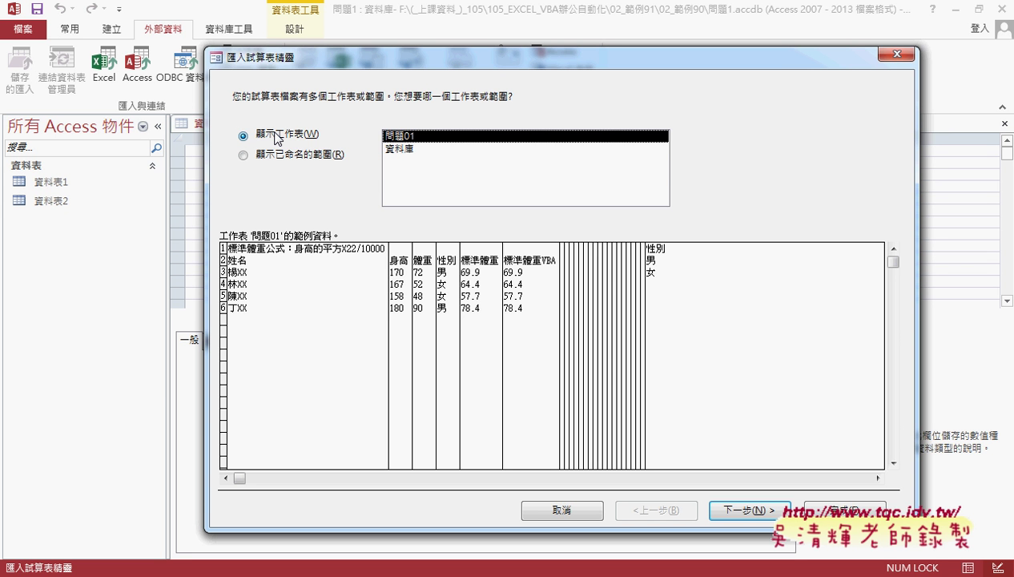
# - Compare the 問題01 and 資料庫 worksheets in the wizard and settle on 資料庫
pyautogui.click(410, 155)
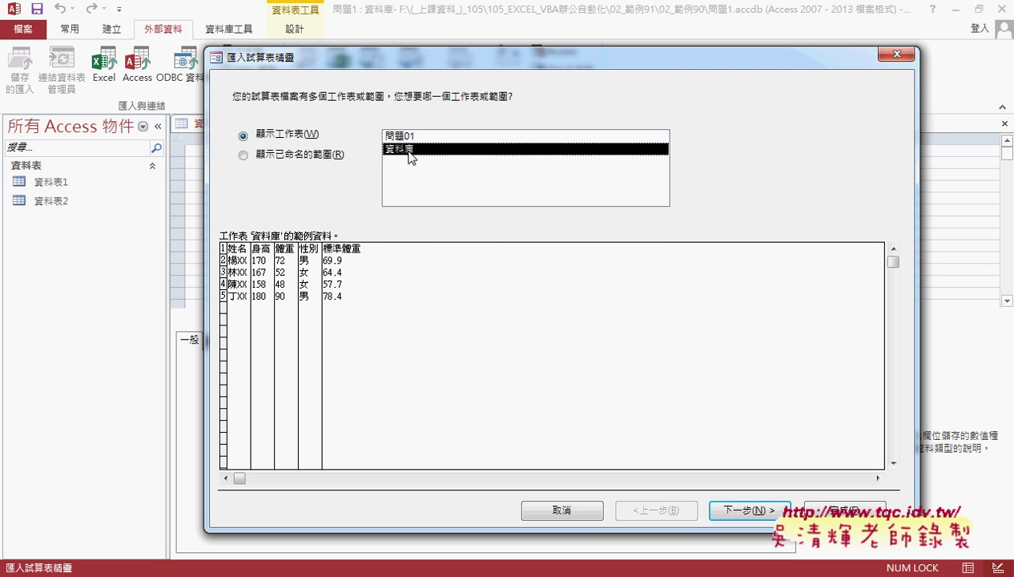
pyautogui.press('Up')
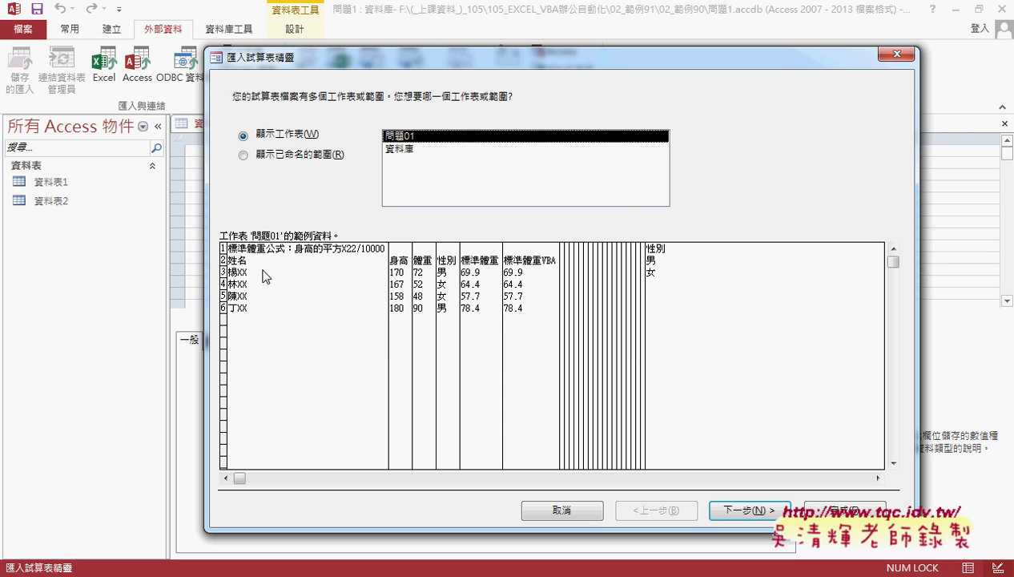
pyautogui.click(405, 154)
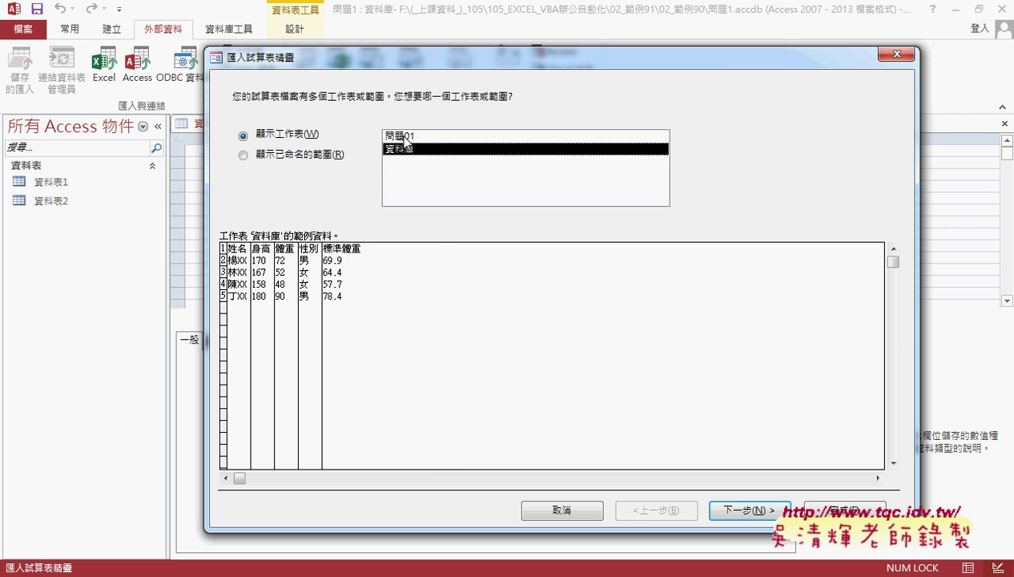
pyautogui.click(407, 138)
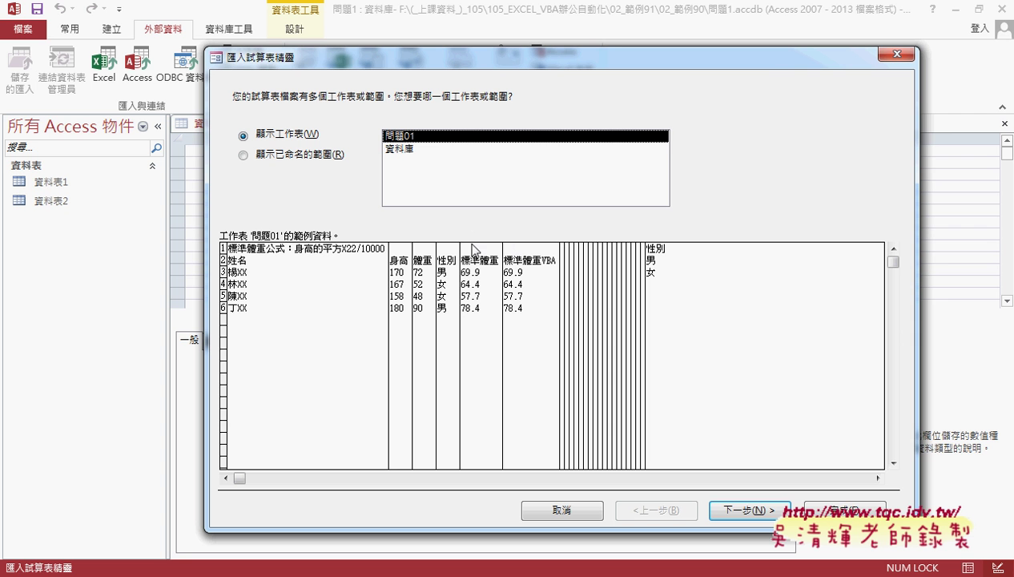
pyautogui.click(400, 150)
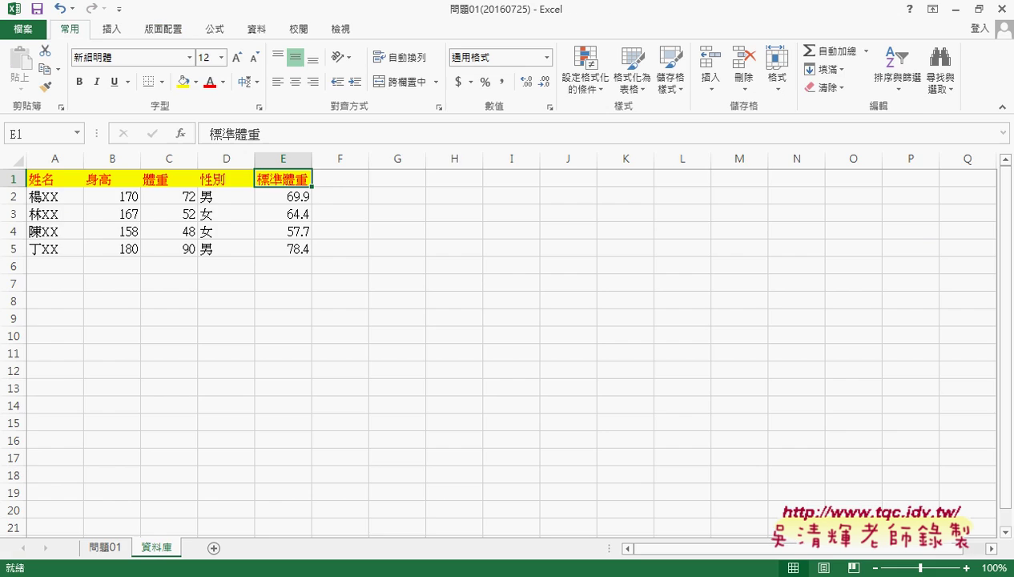
pyautogui.click(102, 547)
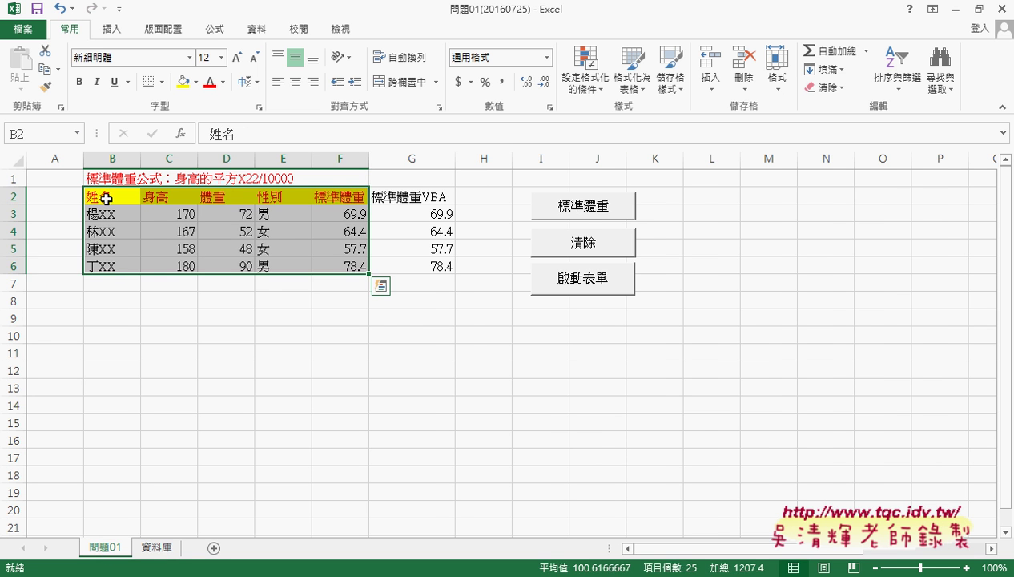
pyautogui.moveTo(111, 196); pyautogui.dragTo(349, 263)
pyautogui.click(167, 548)
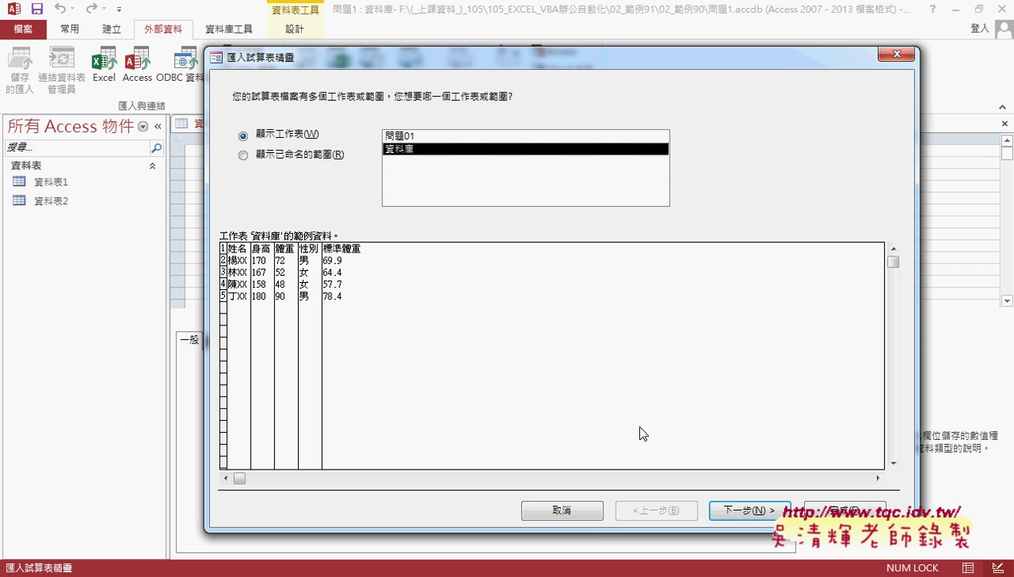
# - Keep 第一列是欄名 checked so 姓名 through 標準體重 become field names, and reposition the wizard
pyautogui.click(759, 513)
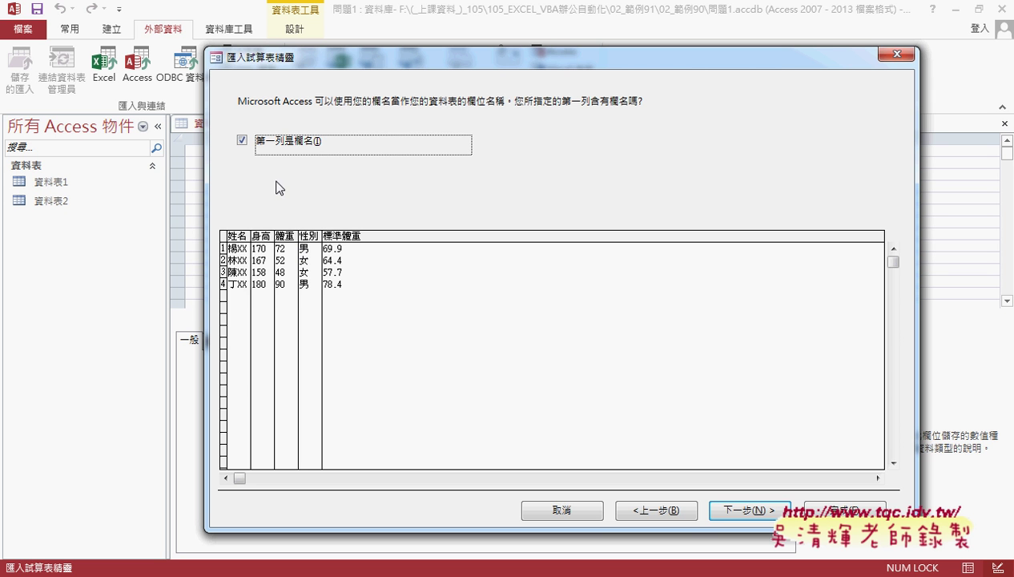
pyautogui.click(242, 141)
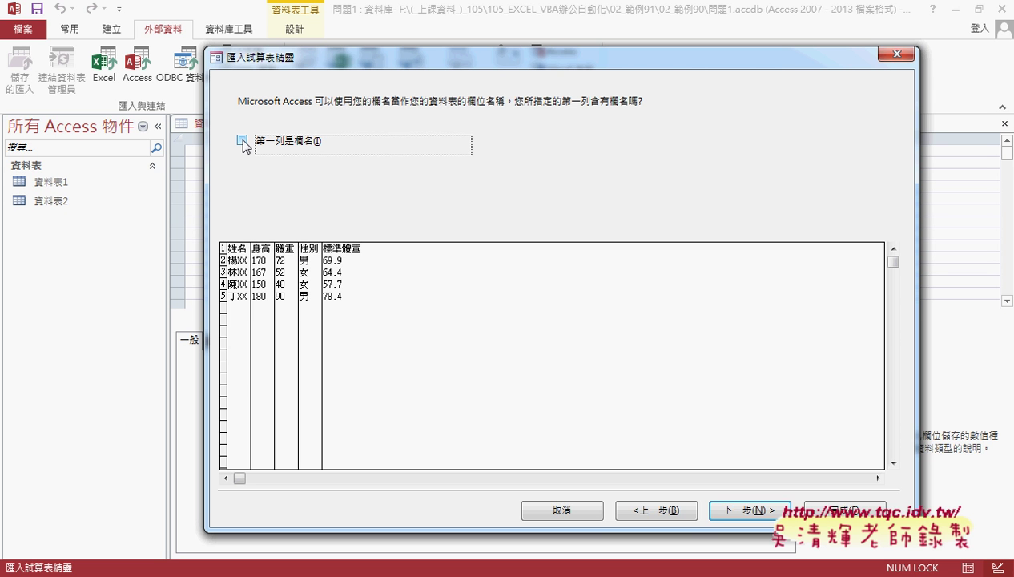
pyautogui.click(309, 146)
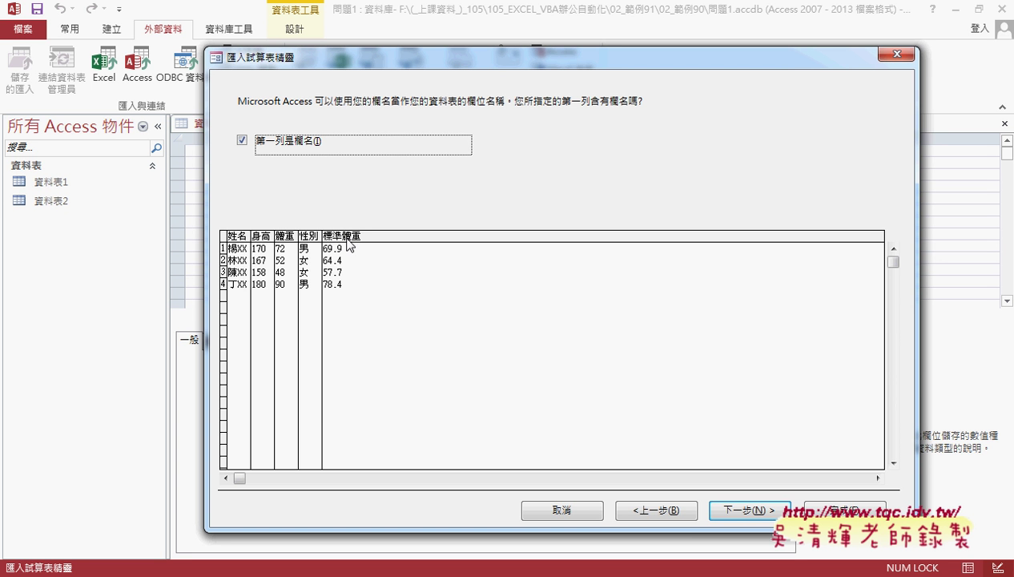
pyautogui.moveTo(364, 63); pyautogui.dragTo(468, 59)
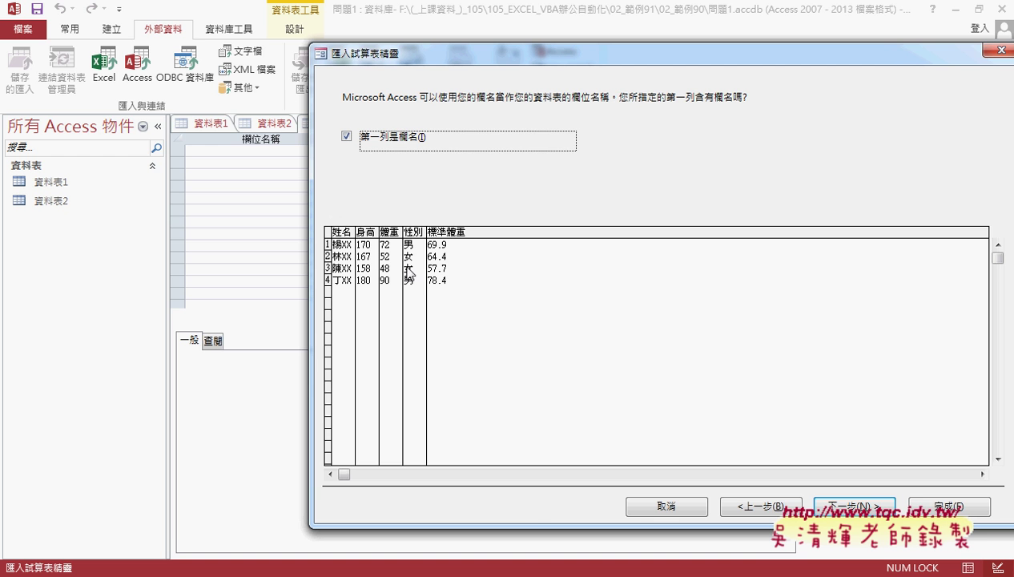
pyautogui.moveTo(419, 56); pyautogui.dragTo(382, 56)
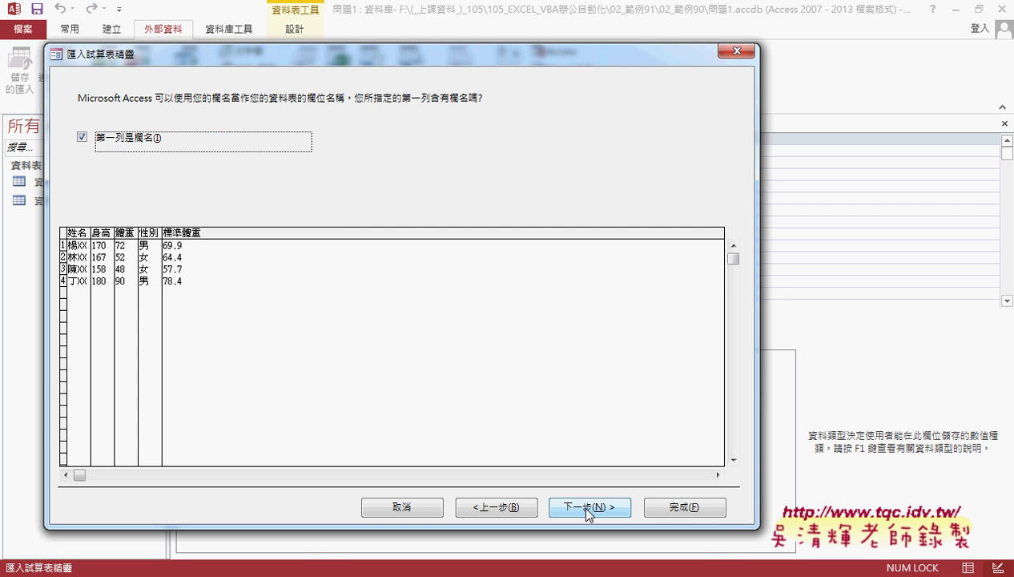
# - On the field options page, keep 姓名 as 簡短文字 and select the 身高 column
pyautogui.click(587, 508)
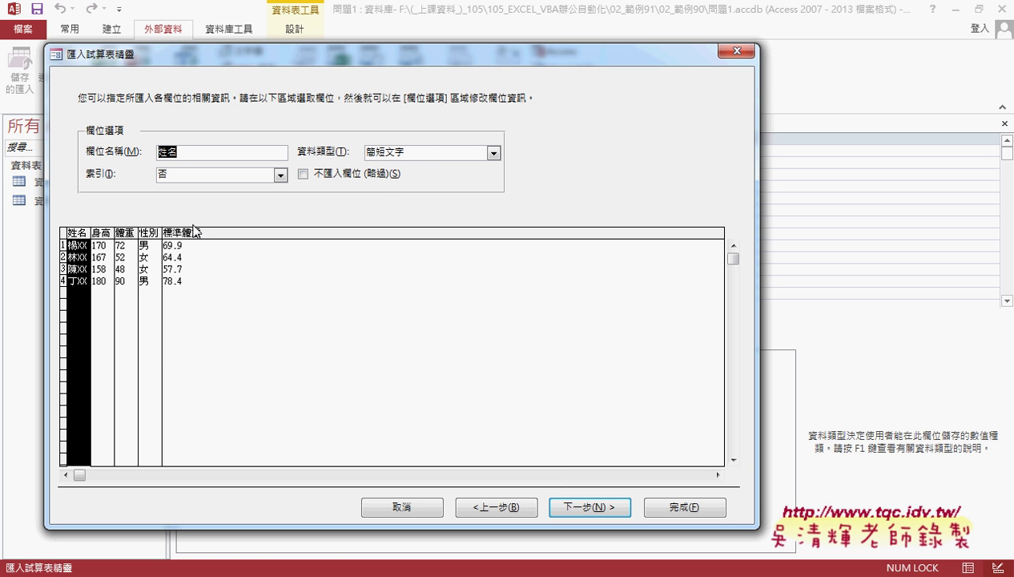
pyautogui.click(494, 153)
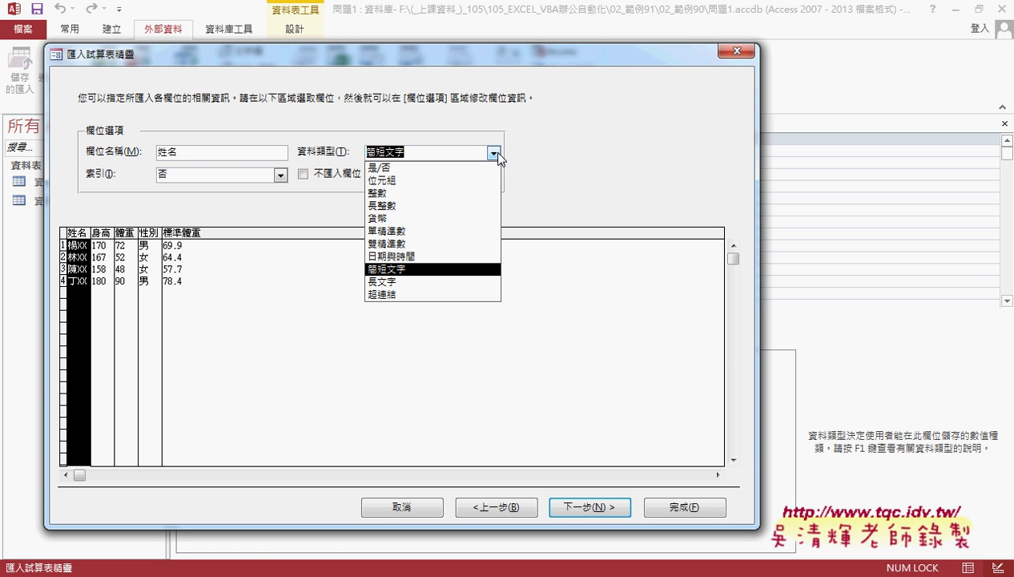
pyautogui.click(406, 271)
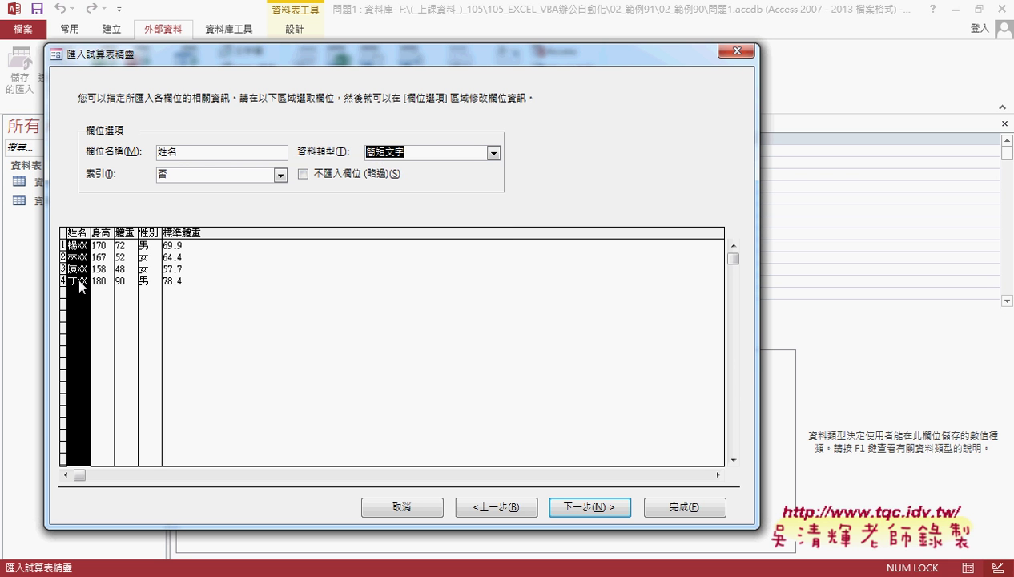
pyautogui.click(396, 151)
pyautogui.click(494, 154)
pyautogui.click(494, 154)
pyautogui.click(107, 272)
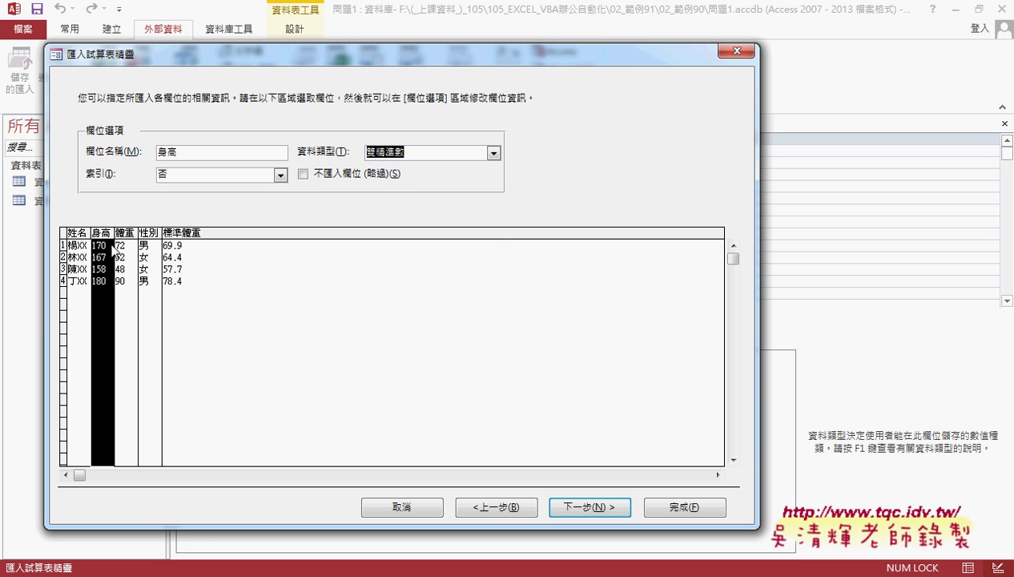
# - Change the 身高 and 體重 field data types to 整數, then select the 性別 column
pyautogui.click(493, 152)
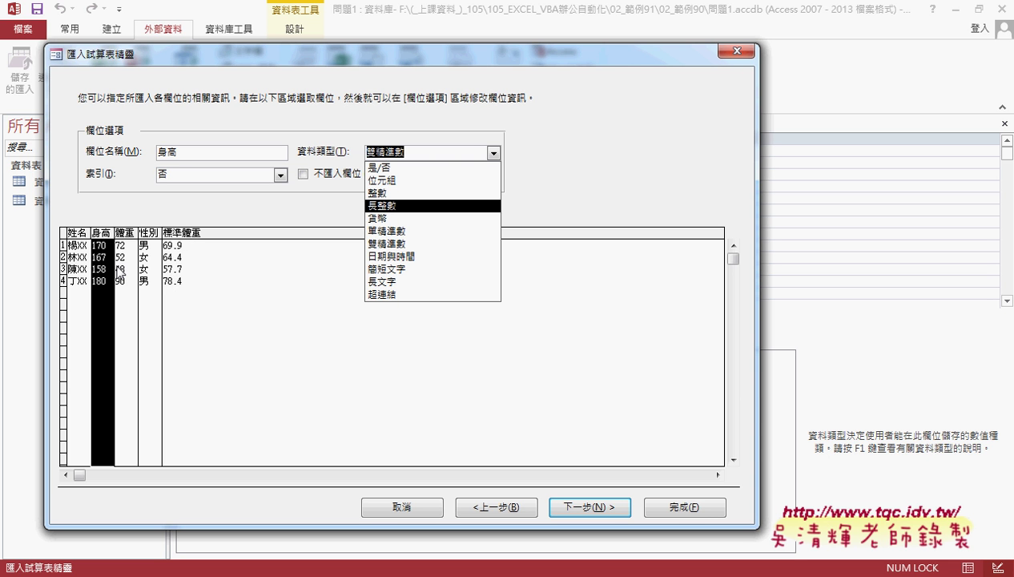
pyautogui.press('Down')
pyautogui.press('Up')
pyautogui.press('Up')
pyautogui.press('Return')
pyautogui.click(126, 264)
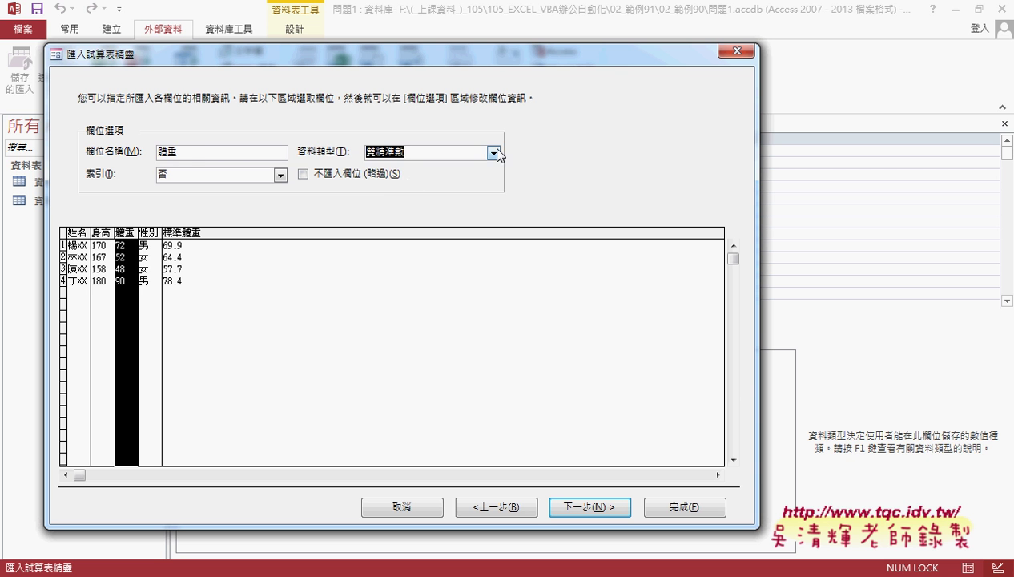
pyautogui.click(493, 152)
pyautogui.click(449, 197)
pyautogui.click(157, 258)
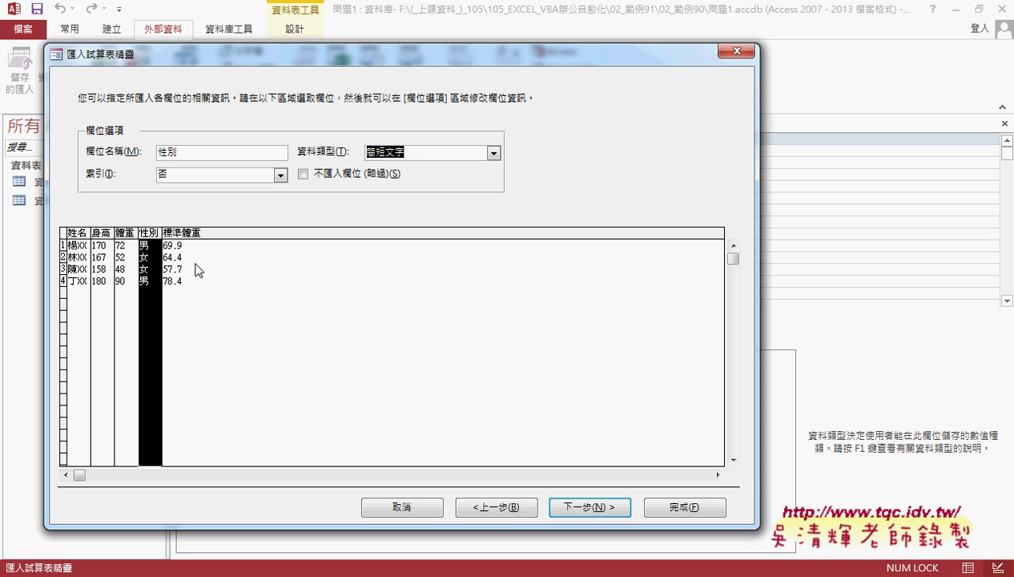
# - Confirm 標準體重 keeps the 雙精準數 type and advance to the primary key page
pyautogui.click(189, 267)
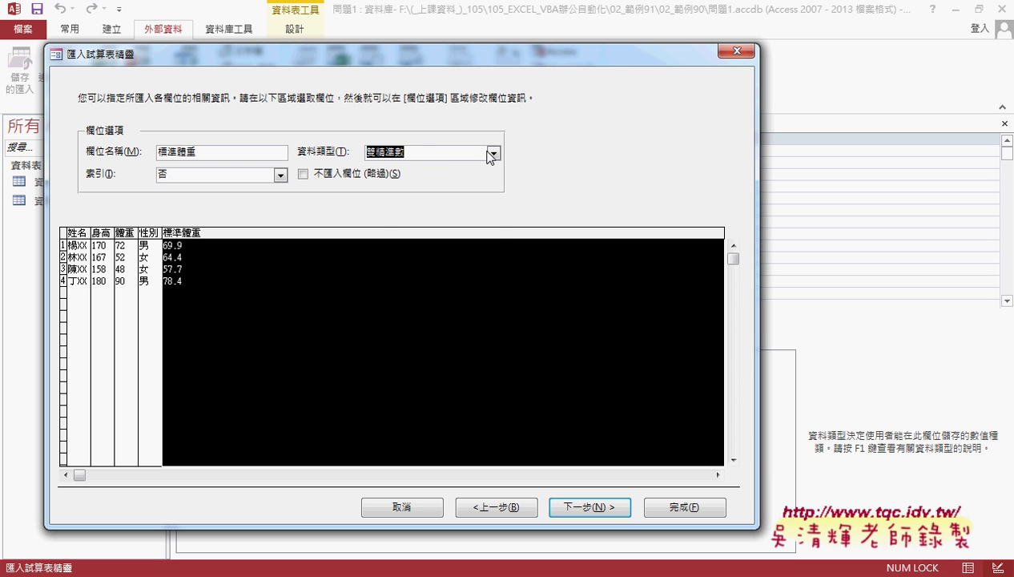
pyautogui.click(494, 153)
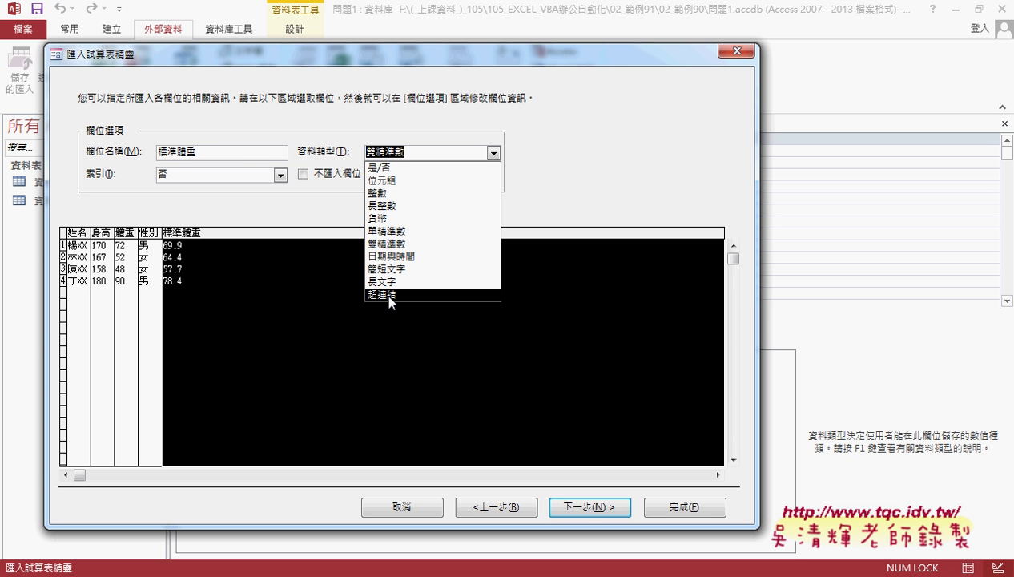
pyautogui.click(673, 149)
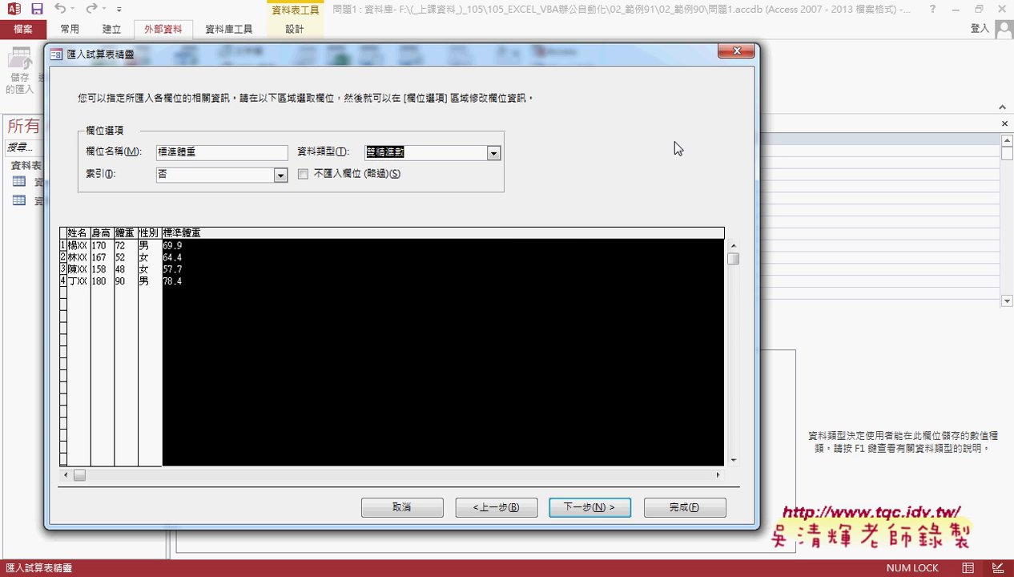
pyautogui.click(587, 511)
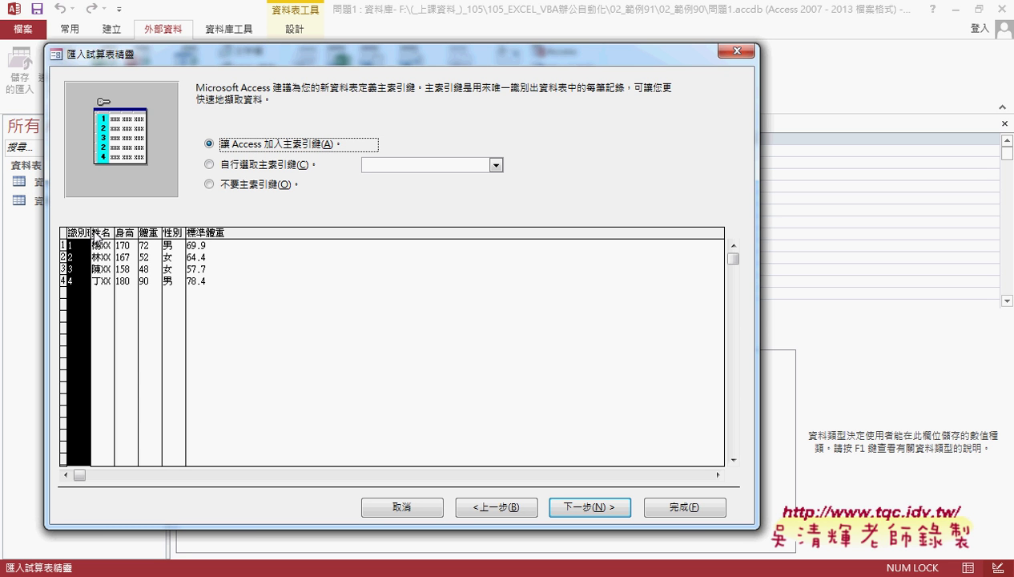
# - Import without a primary key and advance to the table-name step
pyautogui.click(236, 187)
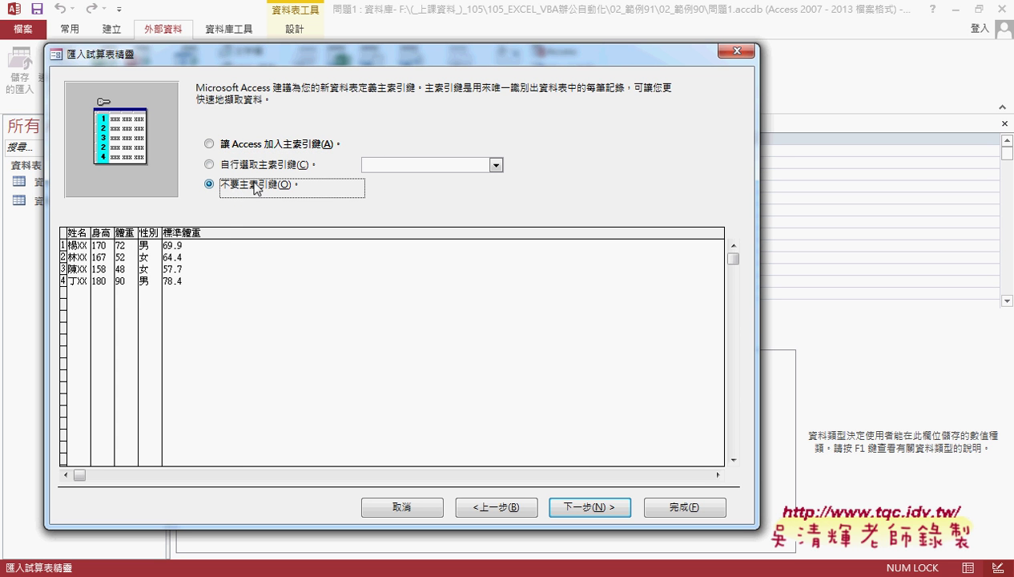
pyautogui.click(589, 508)
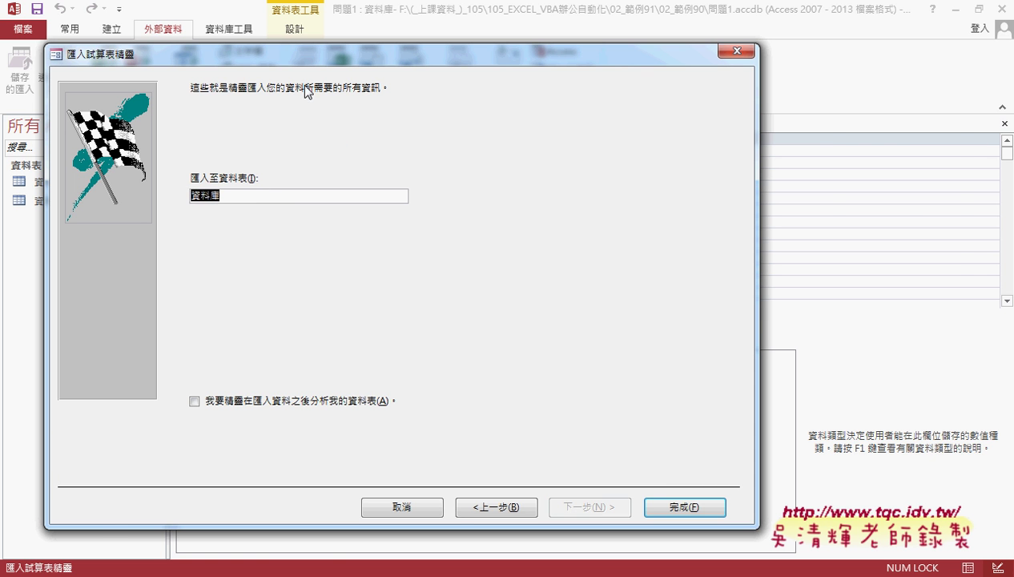
pyautogui.moveTo(316, 48); pyautogui.dragTo(506, 36)
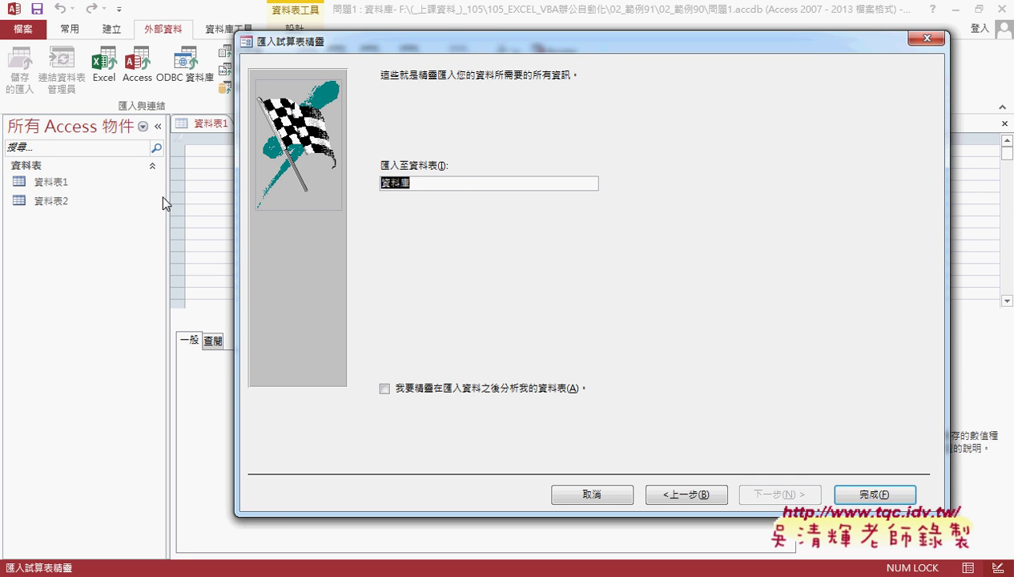
# - Name the new table 問題1 and finish the import
pyautogui.write('j')
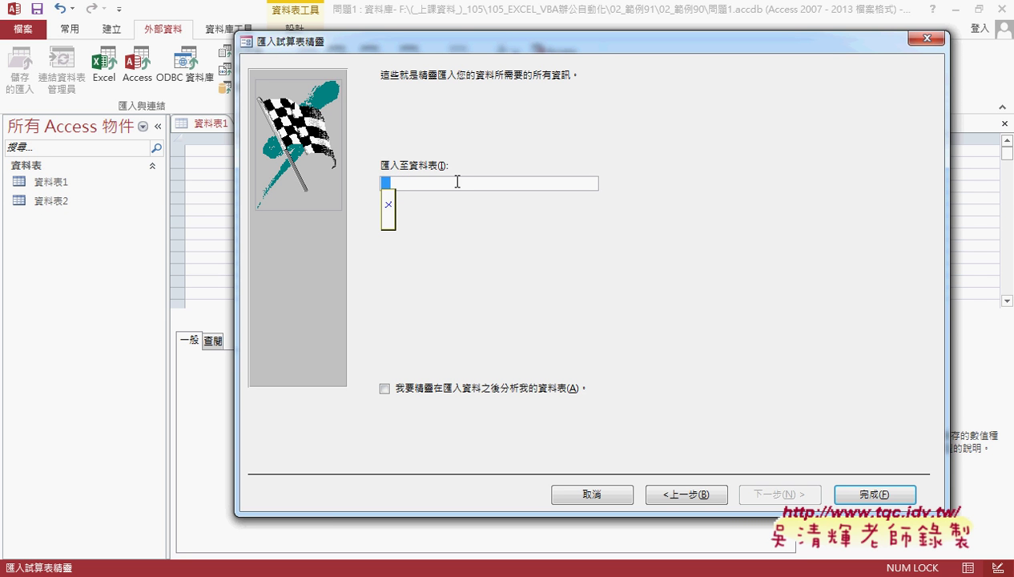
pyautogui.write('p4w')
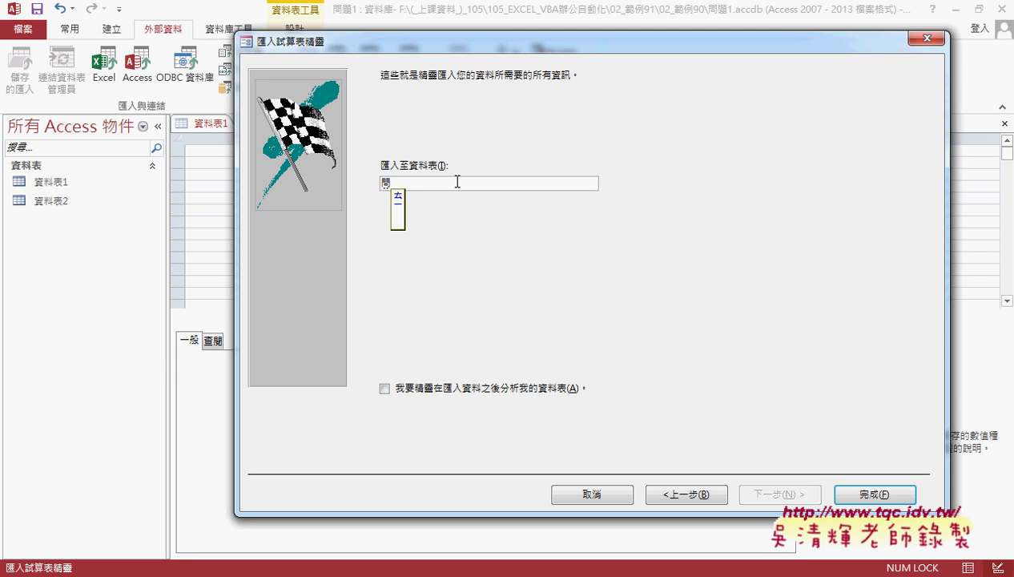
pyautogui.write('u6')
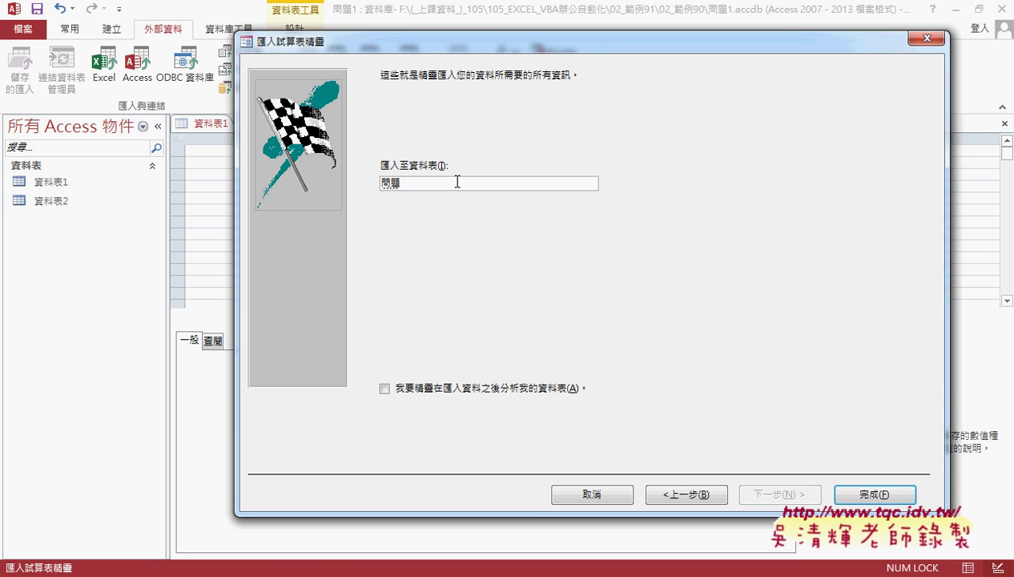
pyautogui.write('1')
pyautogui.press('Return')
pyautogui.moveTo(412, 182); pyautogui.dragTo(373, 184)
pyautogui.click(881, 493)
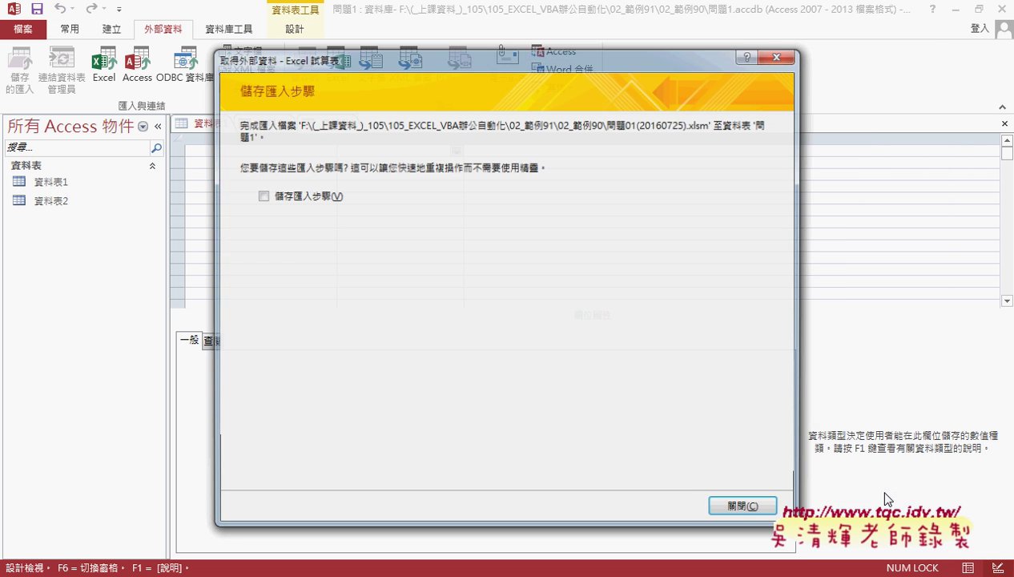
# - Close the import summary without saving steps, open table 問題1, and return to Excel
pyautogui.click(741, 505)
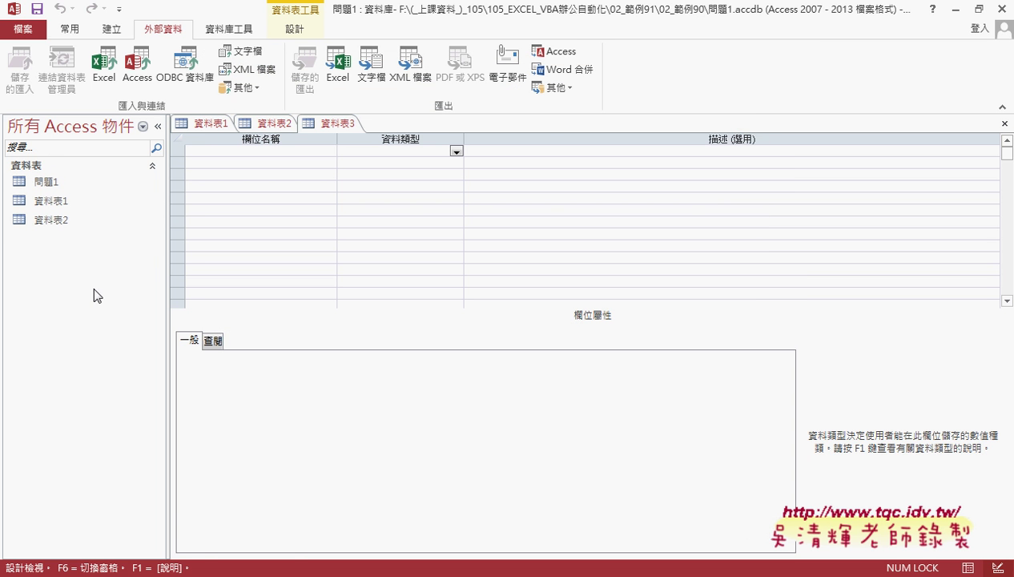
pyautogui.doubleClick(45, 182)
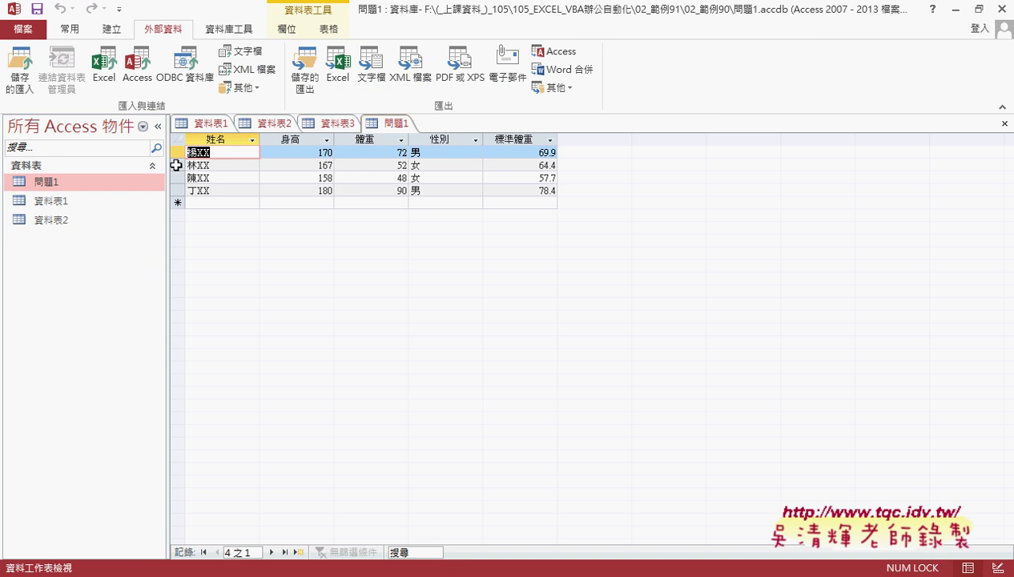
pyautogui.hotkey('alt', 'Tab')
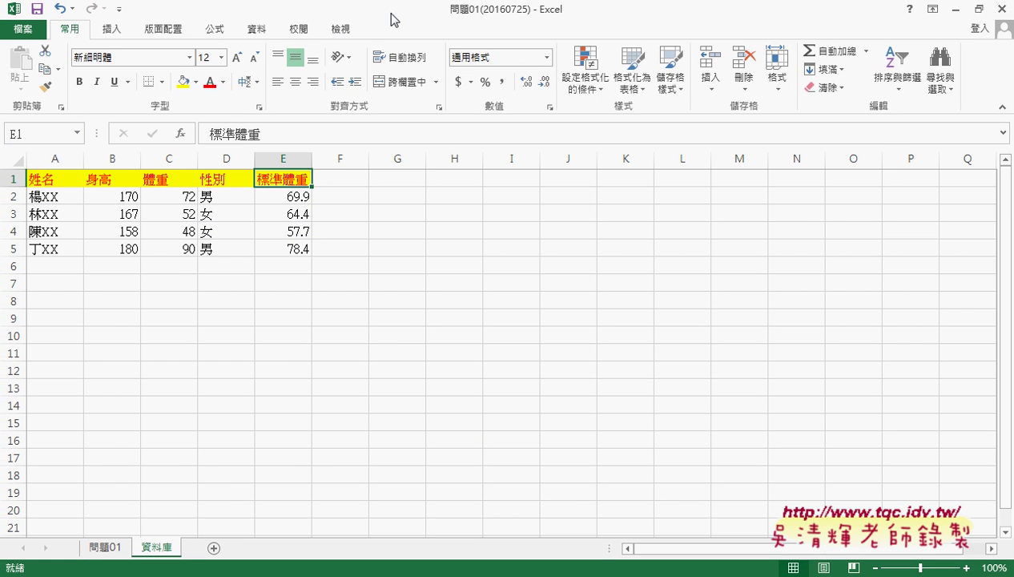
# - Restore and place Excel beside the Access datasheet, then box its empty row 6 in red
pyautogui.moveTo(392, 19); pyautogui.dragTo(696, 240)
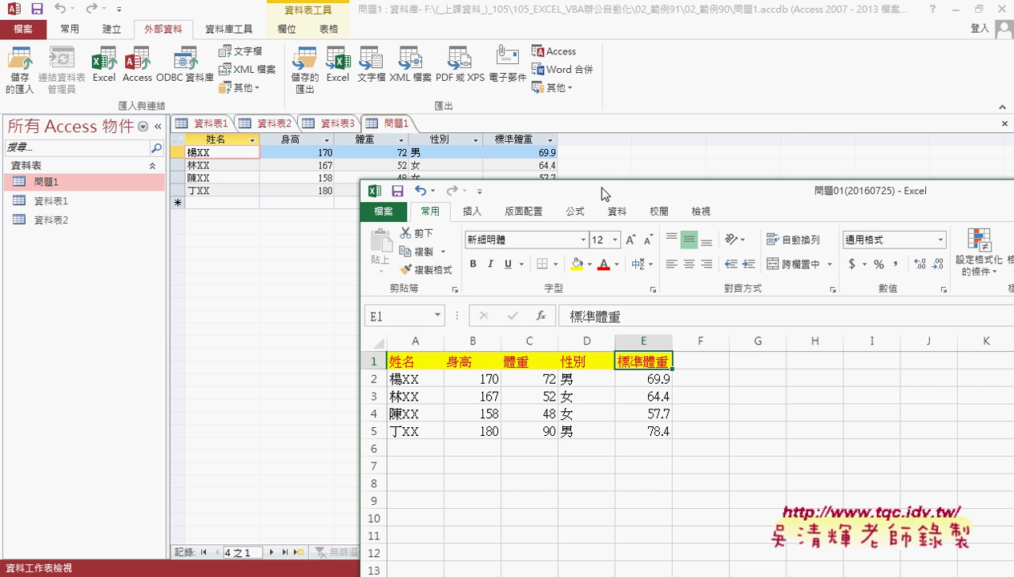
pyautogui.moveTo(601, 194); pyautogui.dragTo(523, 224)
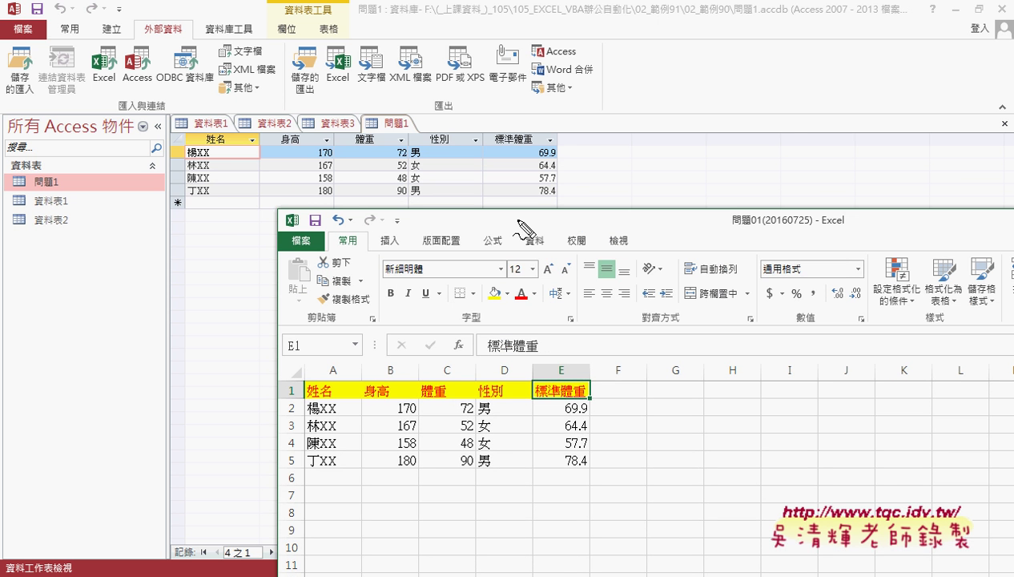
pyautogui.moveTo(294, 467)
pyautogui.mouseDown()
pyautogui.moveTo(325, 496)
pyautogui.moveTo(181, 219)
pyautogui.moveTo(185, 234)
pyautogui.mouseUp()
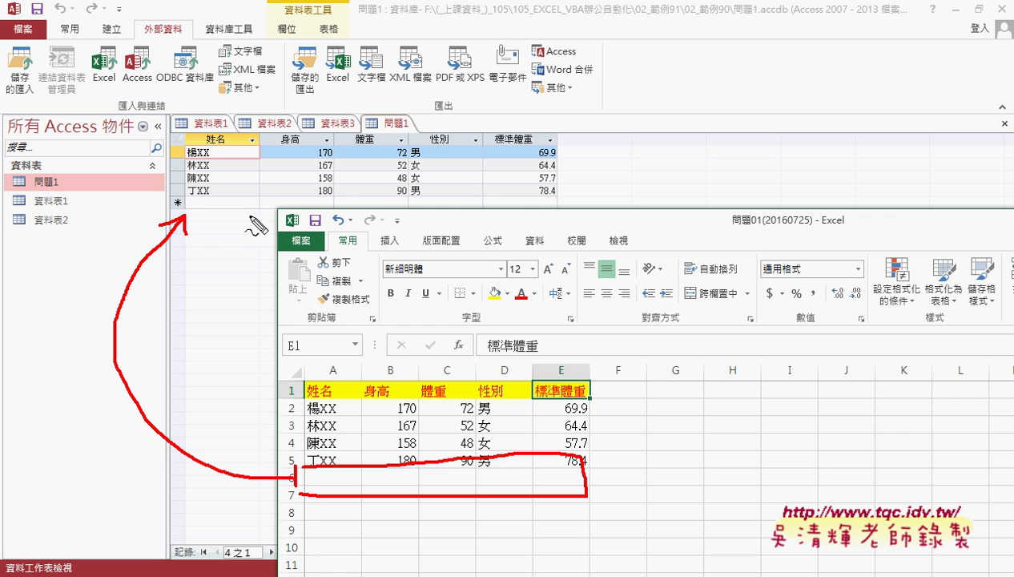
# - Draw an arrow to Access, circle its new-record row, and handwrite SQL
pyautogui.moveTo(549, 222)
pyautogui.mouseDown()
pyautogui.moveTo(278, 225)
pyautogui.moveTo(397, 188)
pyautogui.moveTo(559, 203)
pyautogui.moveTo(550, 230)
pyautogui.mouseUp()
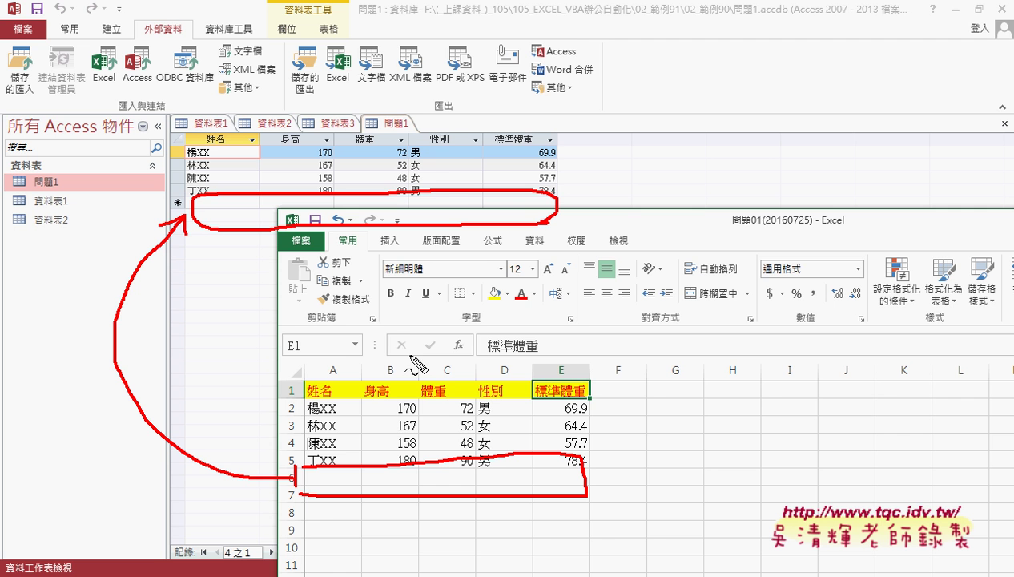
pyautogui.moveTo(376, 298); pyautogui.dragTo(332, 335)
pyautogui.moveTo(381, 305)
pyautogui.mouseDown()
pyautogui.moveTo(370, 323)
pyautogui.moveTo(441, 341)
pyautogui.moveTo(428, 348)
pyautogui.mouseUp()
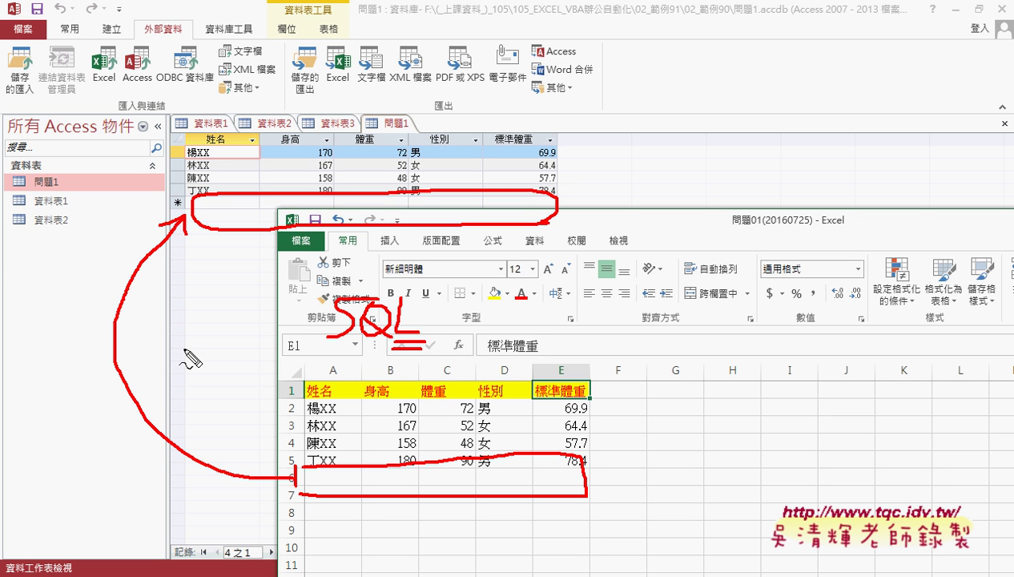
# - Handwrite and double-underline ADO, adding an arrow from SQL toward the Access table
pyautogui.moveTo(194, 347)
pyautogui.mouseDown()
pyautogui.moveTo(179, 388)
pyautogui.moveTo(207, 388)
pyautogui.moveTo(202, 368)
pyautogui.moveTo(210, 390)
pyautogui.mouseUp()
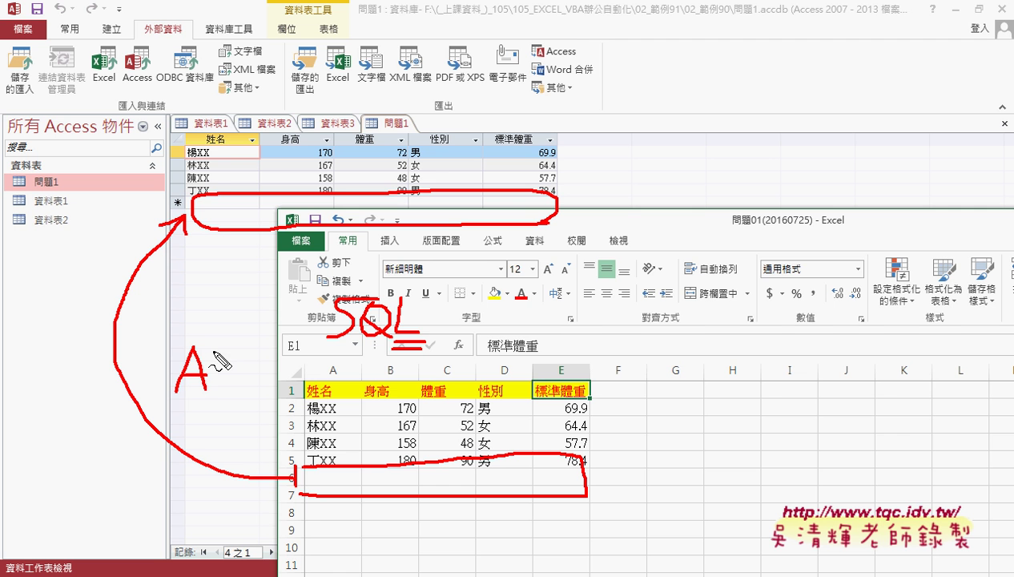
pyautogui.moveTo(211, 350); pyautogui.dragTo(211, 390)
pyautogui.moveTo(265, 347)
pyautogui.mouseDown()
pyautogui.moveTo(255, 384)
pyautogui.moveTo(267, 353)
pyautogui.mouseUp()
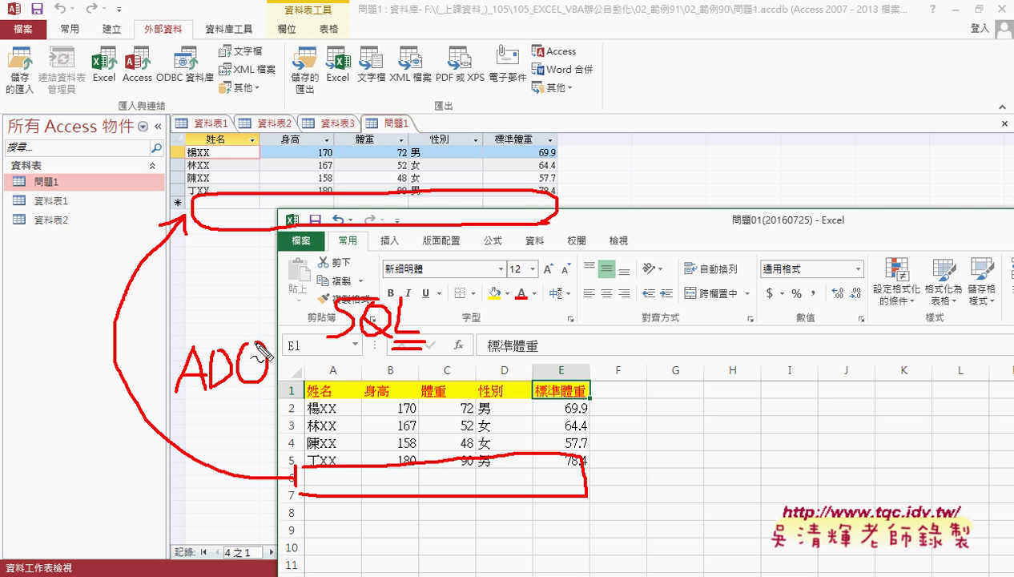
pyautogui.moveTo(185, 392); pyautogui.dragTo(256, 390)
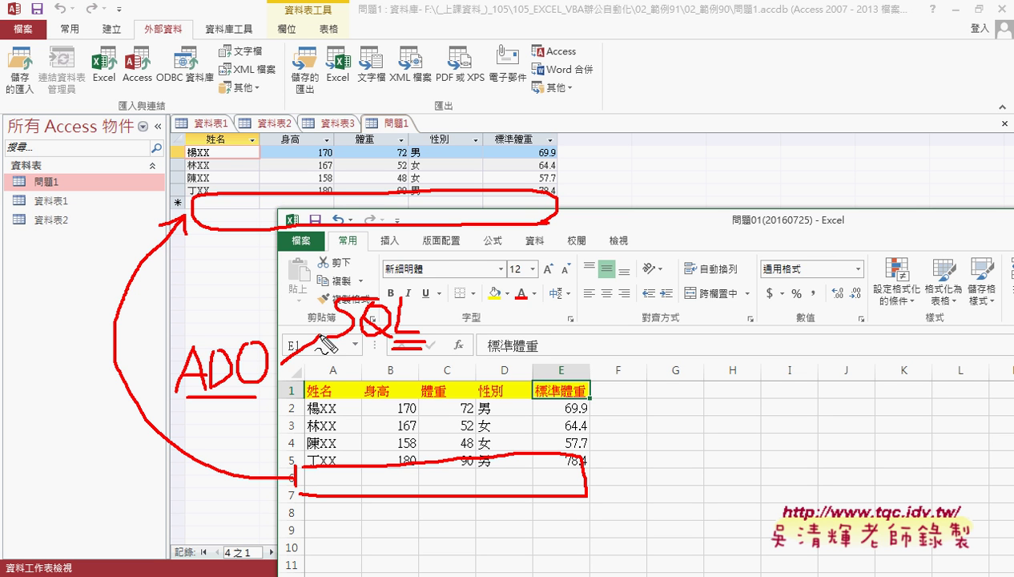
pyautogui.moveTo(319, 337)
pyautogui.mouseDown()
pyautogui.moveTo(329, 344)
pyautogui.moveTo(253, 248)
pyautogui.moveTo(257, 263)
pyautogui.mouseUp()
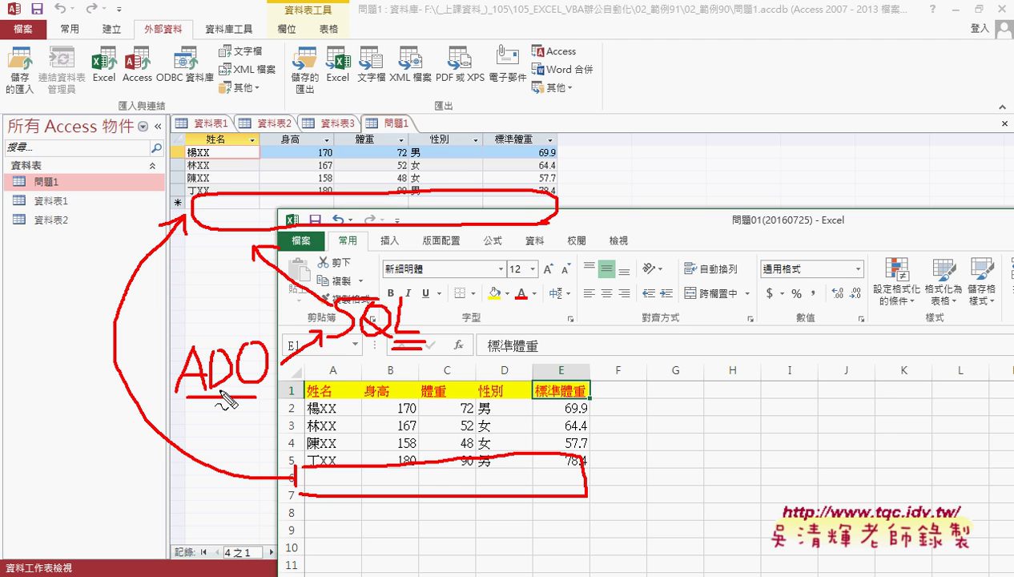
pyautogui.moveTo(189, 393); pyautogui.dragTo(245, 396)
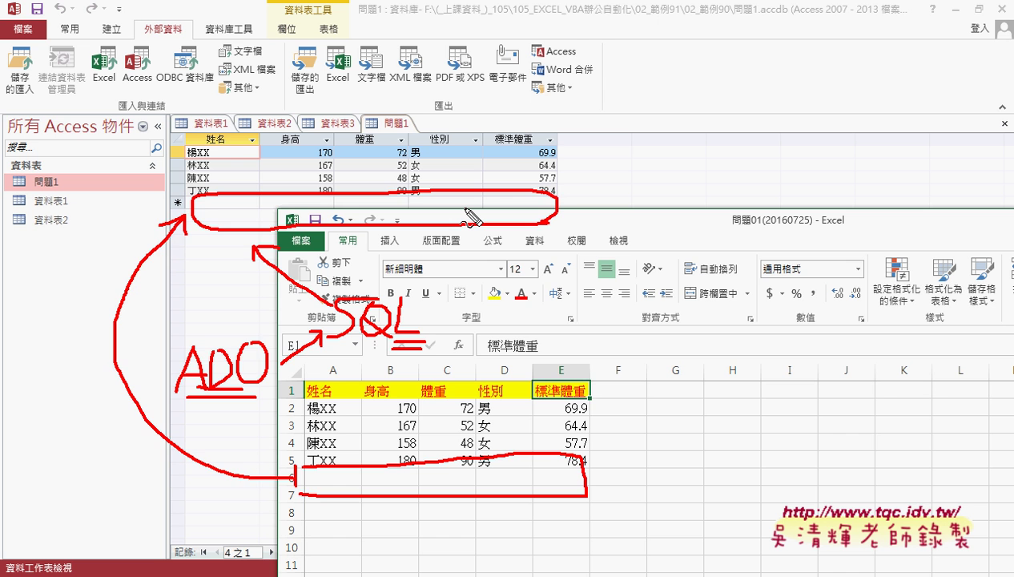
# - Clear the red pen notes and cycle through Access and Excel to the Google Drive browser
pyautogui.press('Escape')
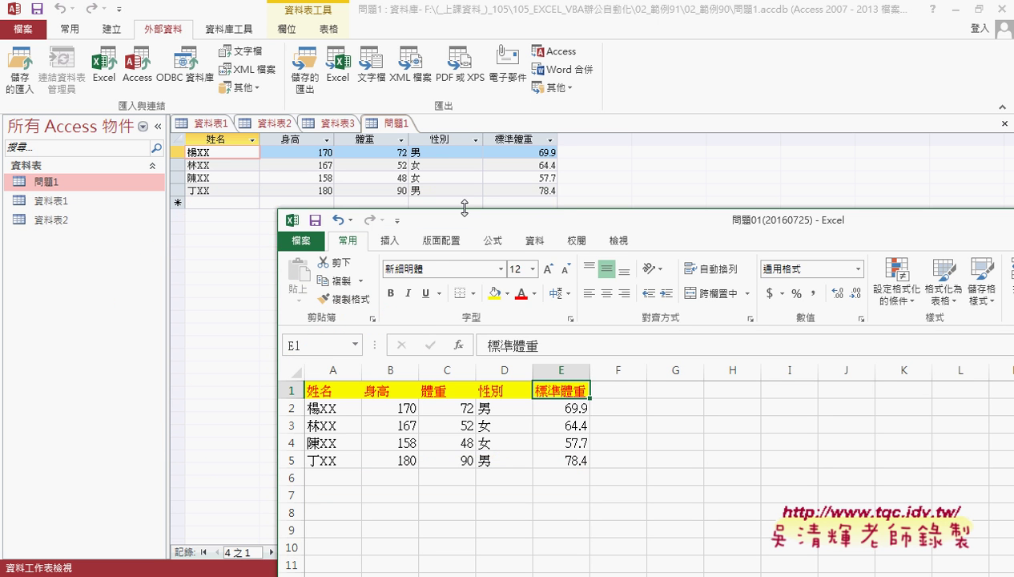
pyautogui.click(227, 240)
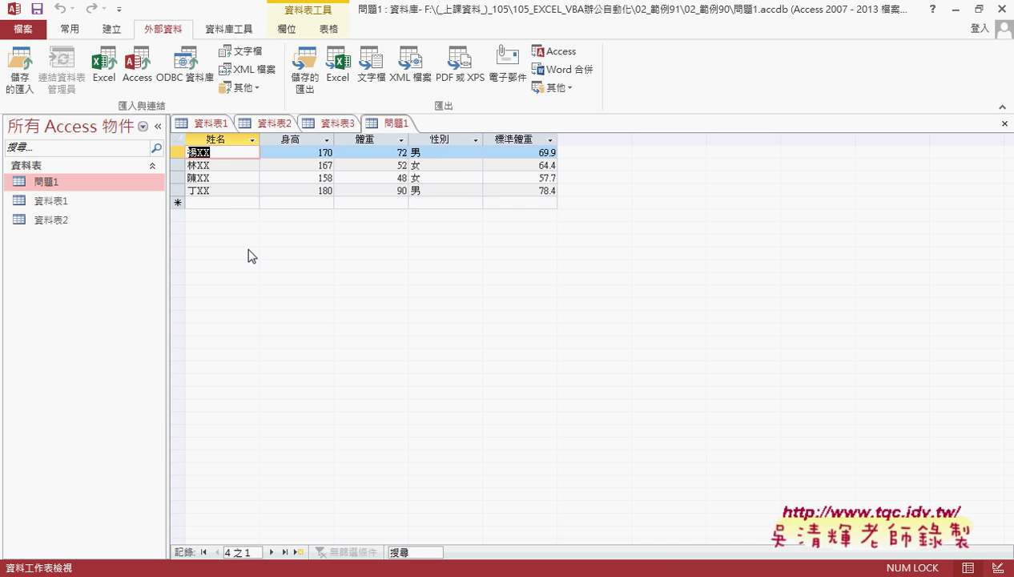
pyautogui.hotkey('alt', 'Tab')
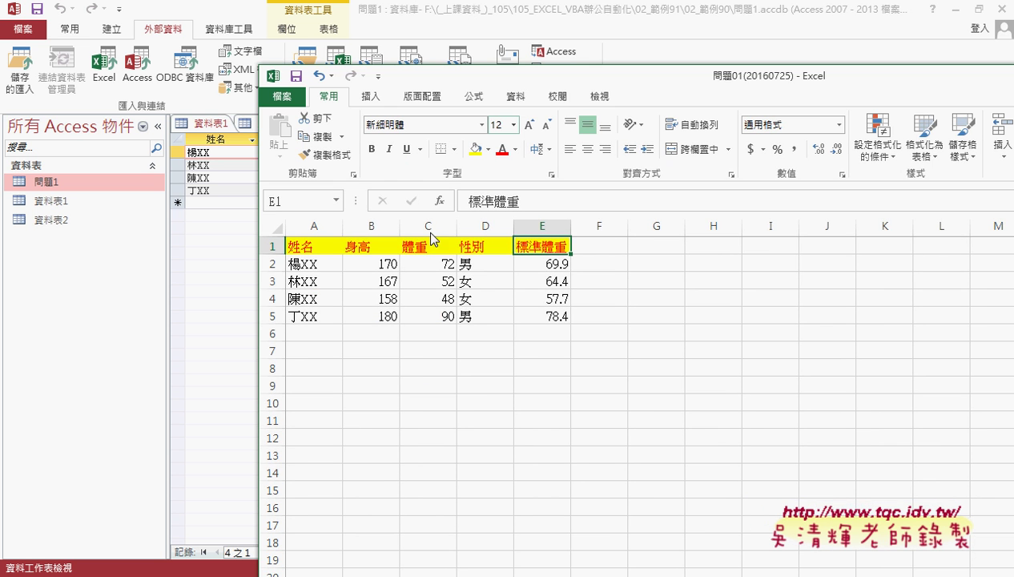
pyautogui.hotkey('alt', 'Tab')
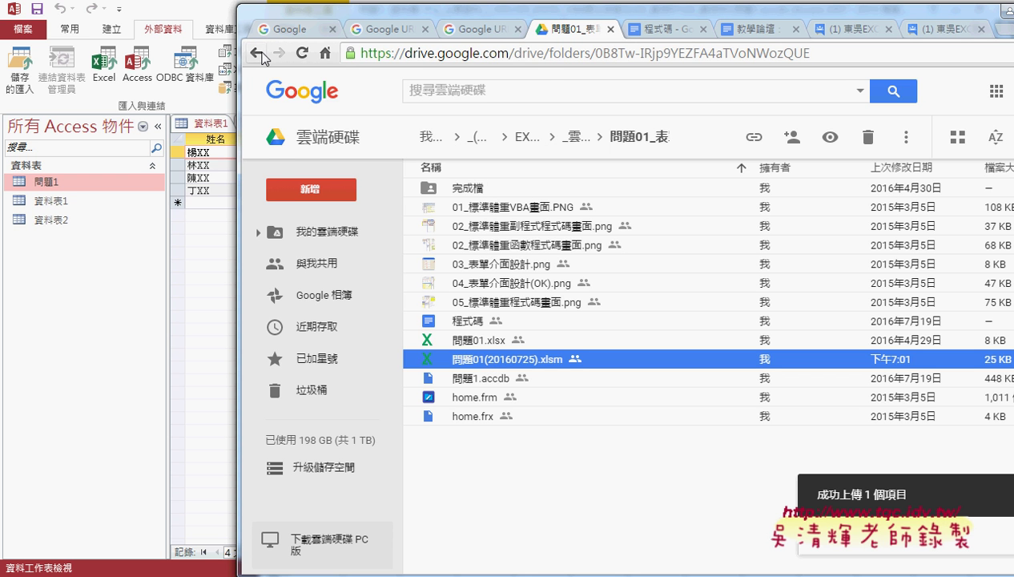
# - Go back to the 問題01_表單設計 folder in Google Drive and reload it
pyautogui.rightClick(256, 53)
pyautogui.click(280, 118)
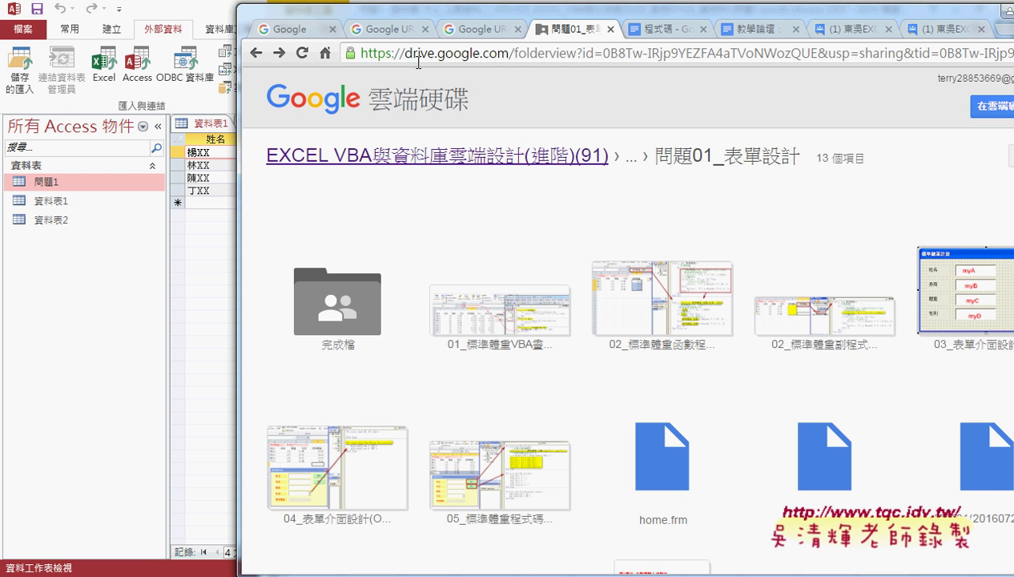
pyautogui.click(302, 53)
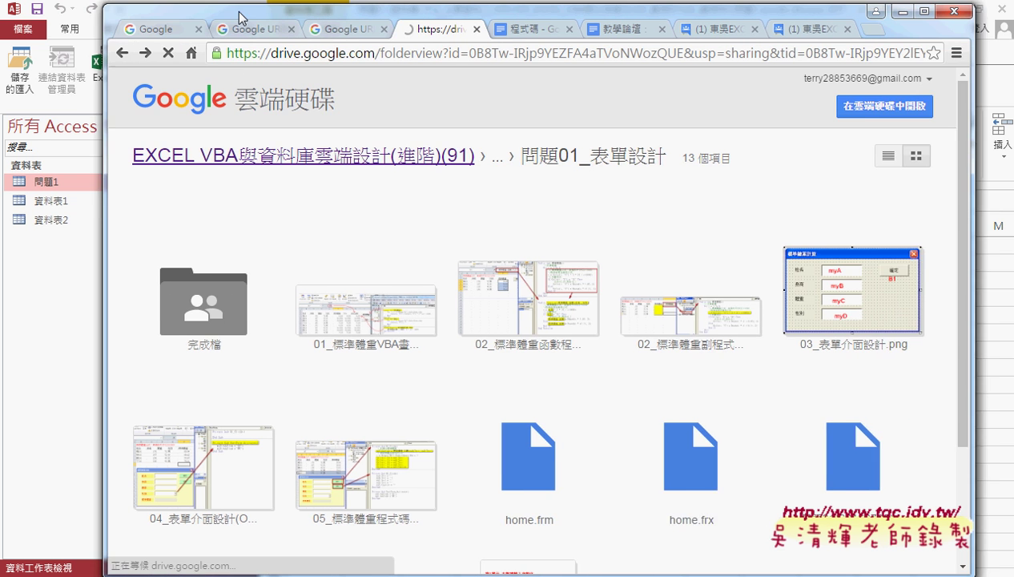
pyautogui.moveTo(382, 16); pyautogui.dragTo(203, 19)
pyautogui.scroll(-3, 433, 302)
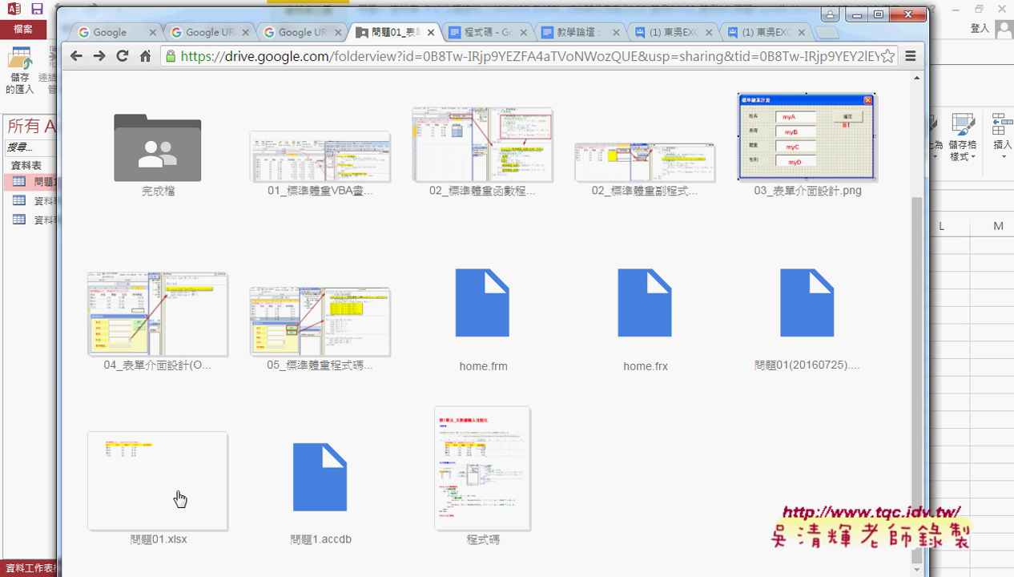
pyautogui.doubleClick(799, 374)
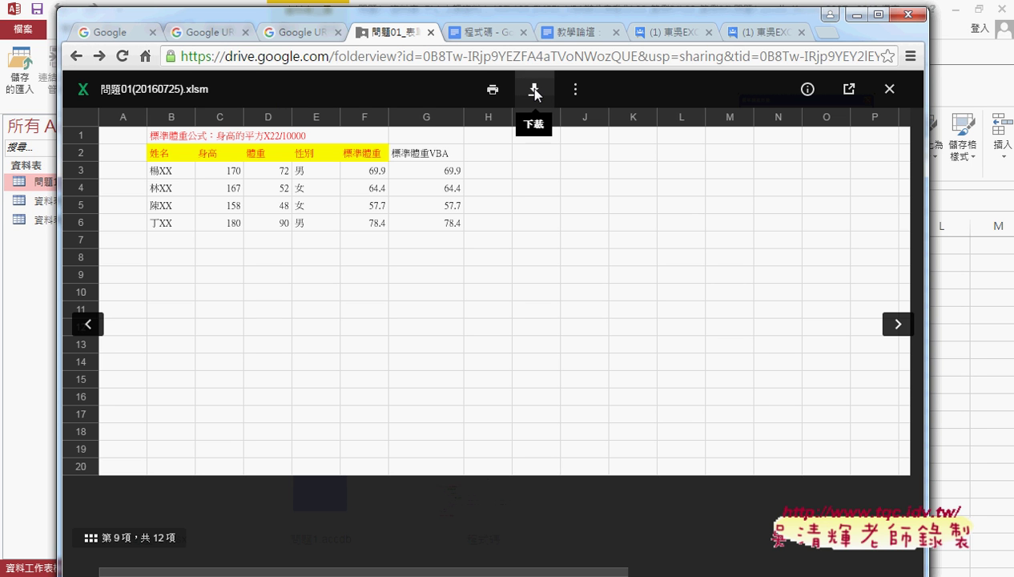
pyautogui.click(858, 14)
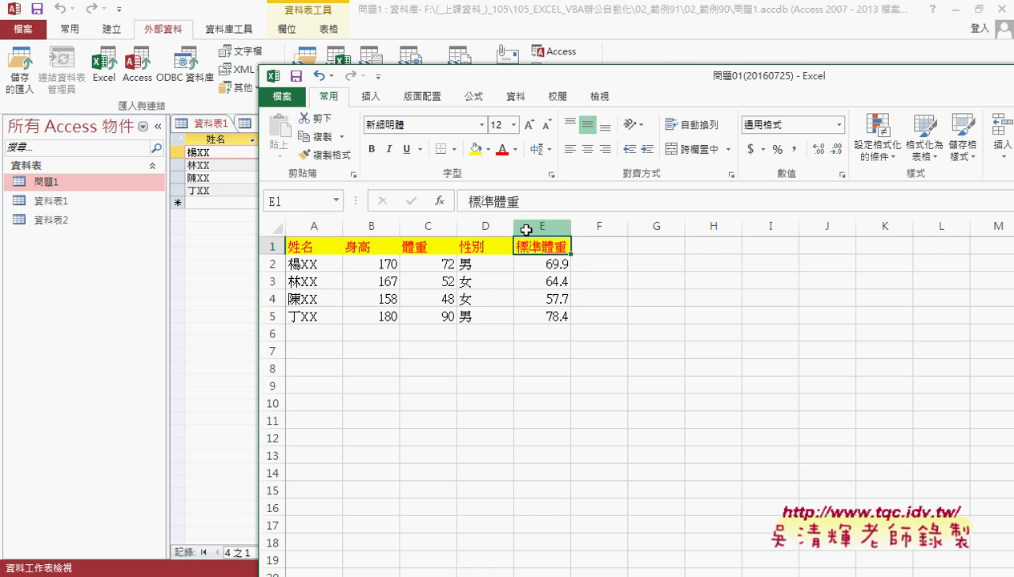
# - Maximize Excel to compare sheets 問題01 and 資料庫, then bring the Access 問題1 datasheet forward
pyautogui.doubleClick(496, 77)
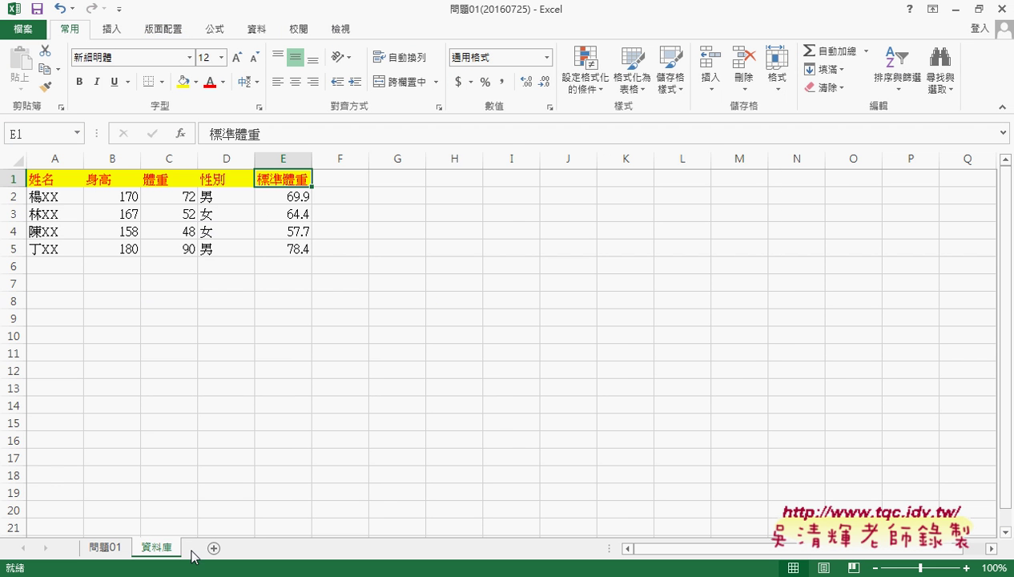
pyautogui.click(103, 547)
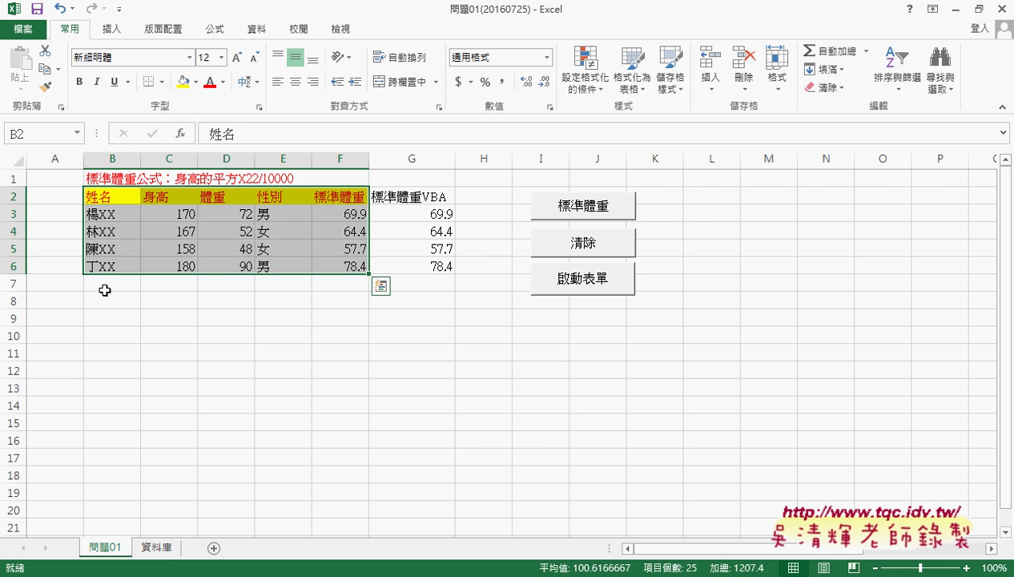
pyautogui.click(157, 547)
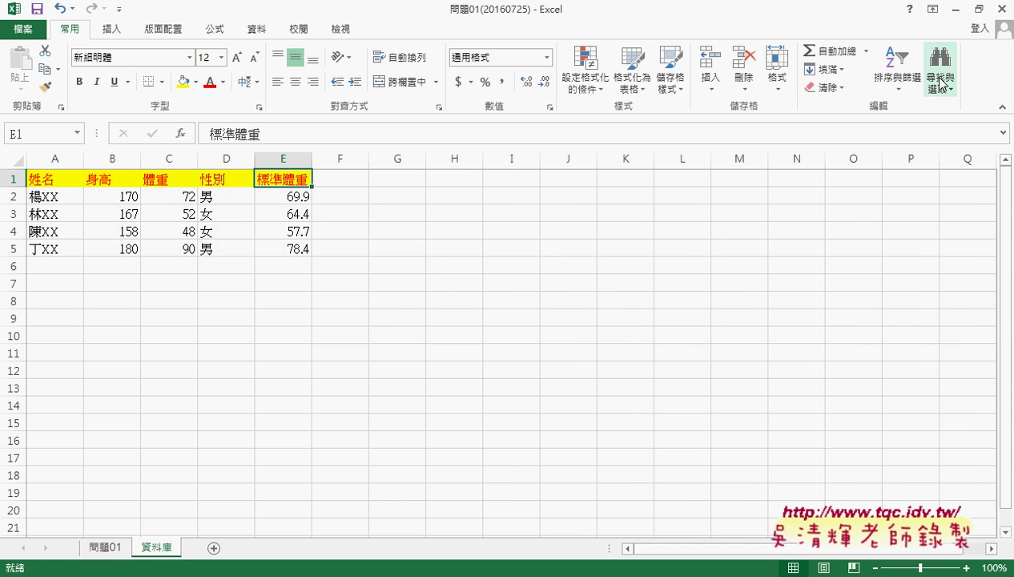
pyautogui.doubleClick(852, 24)
pyautogui.moveTo(400, 80); pyautogui.dragTo(554, 83)
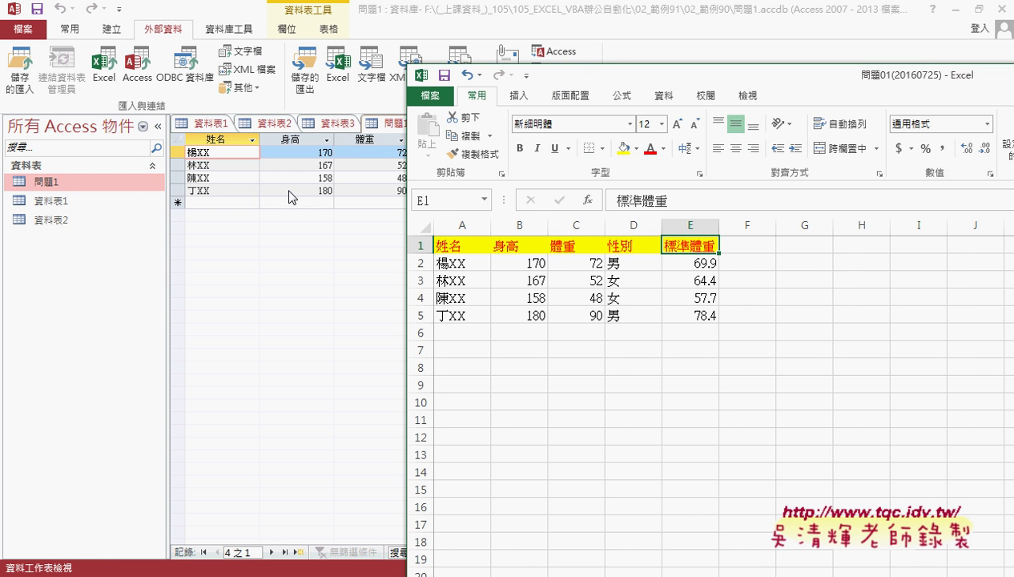
pyautogui.click(462, 32)
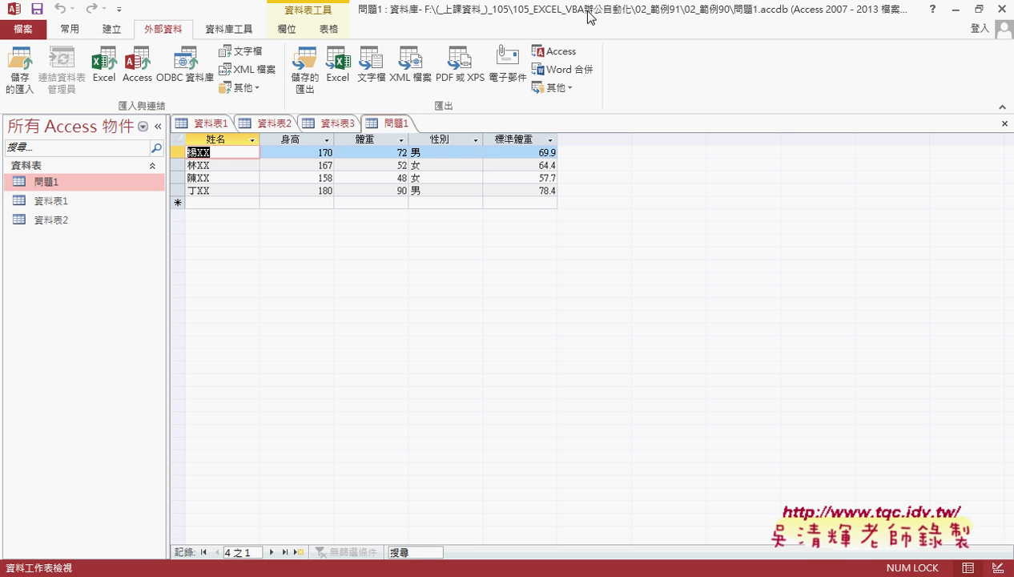